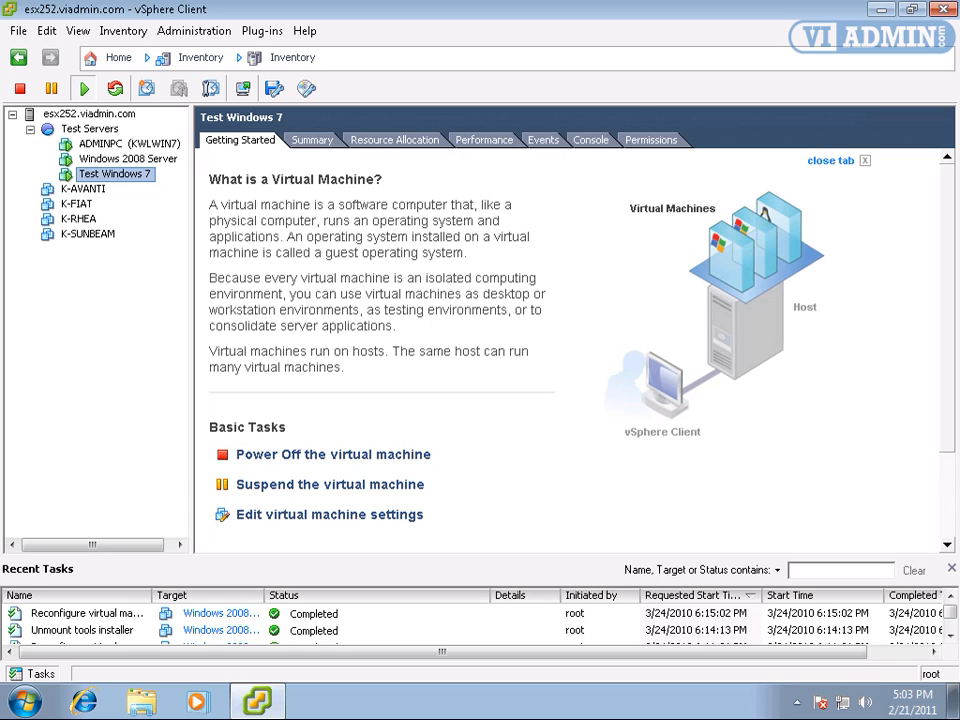
- Start the VMware Tools install/upgrade on the Windows 2008 Server virtual machine and accept the installation notice
click(128, 159)
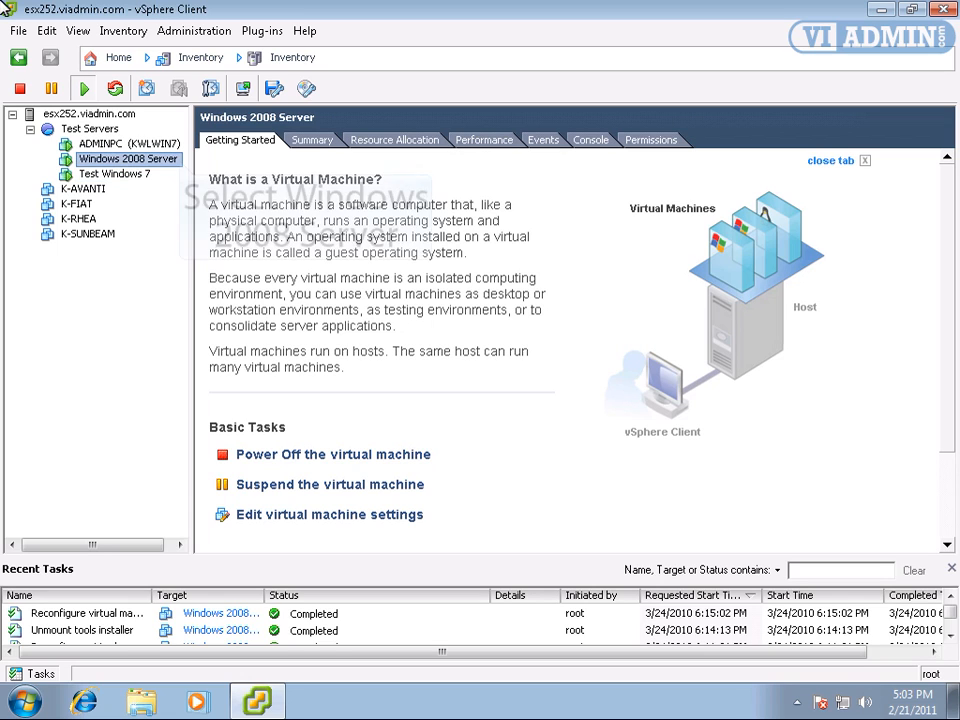
right_click(167, 163)
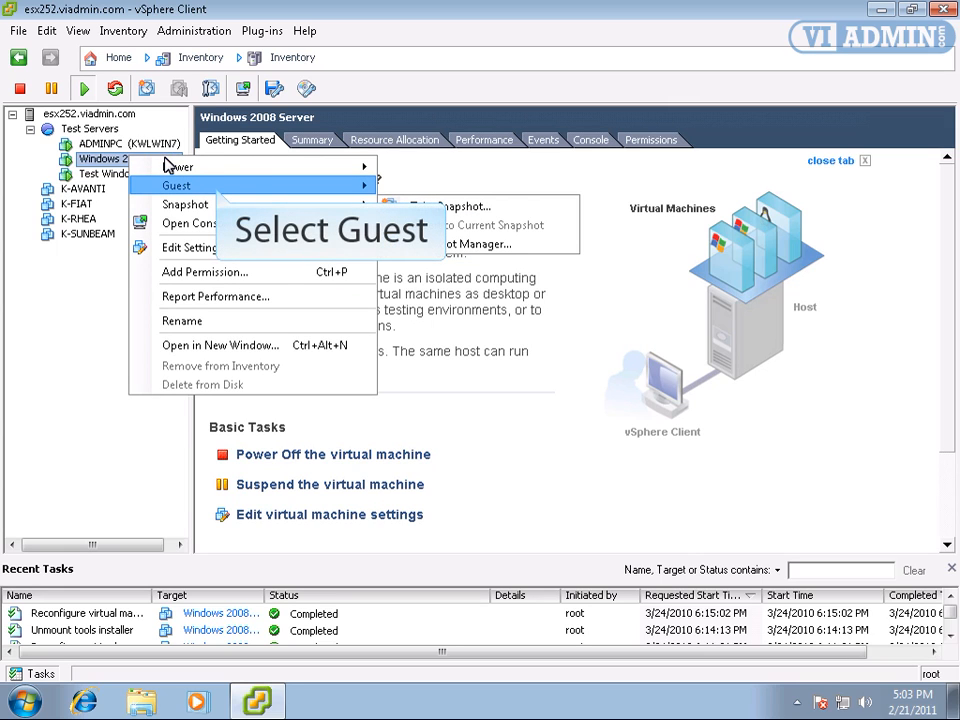
click(268, 193)
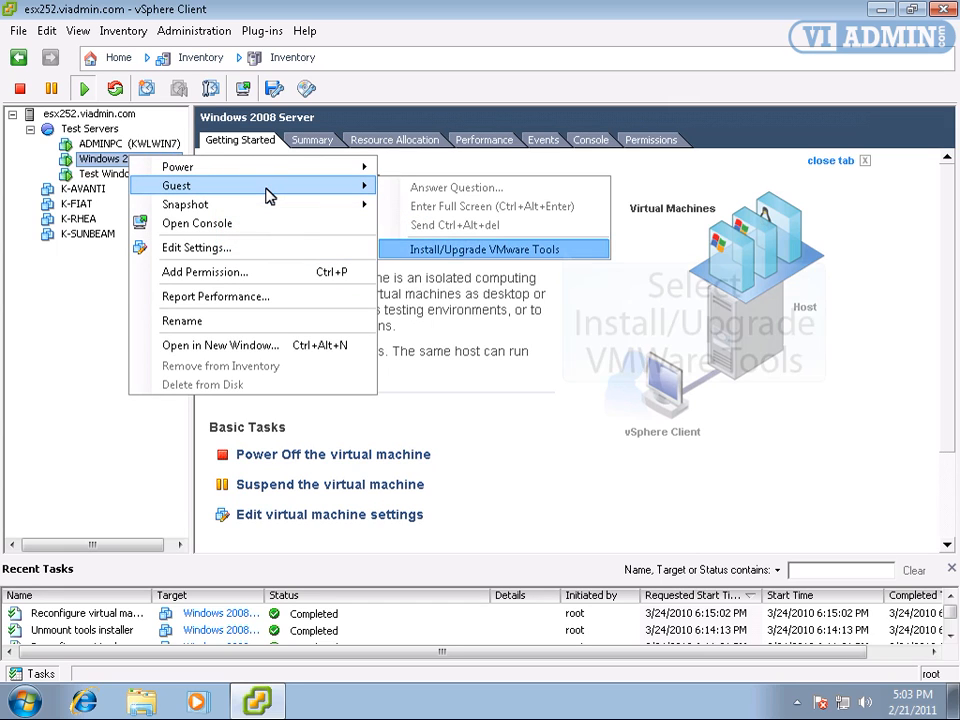
click(556, 250)
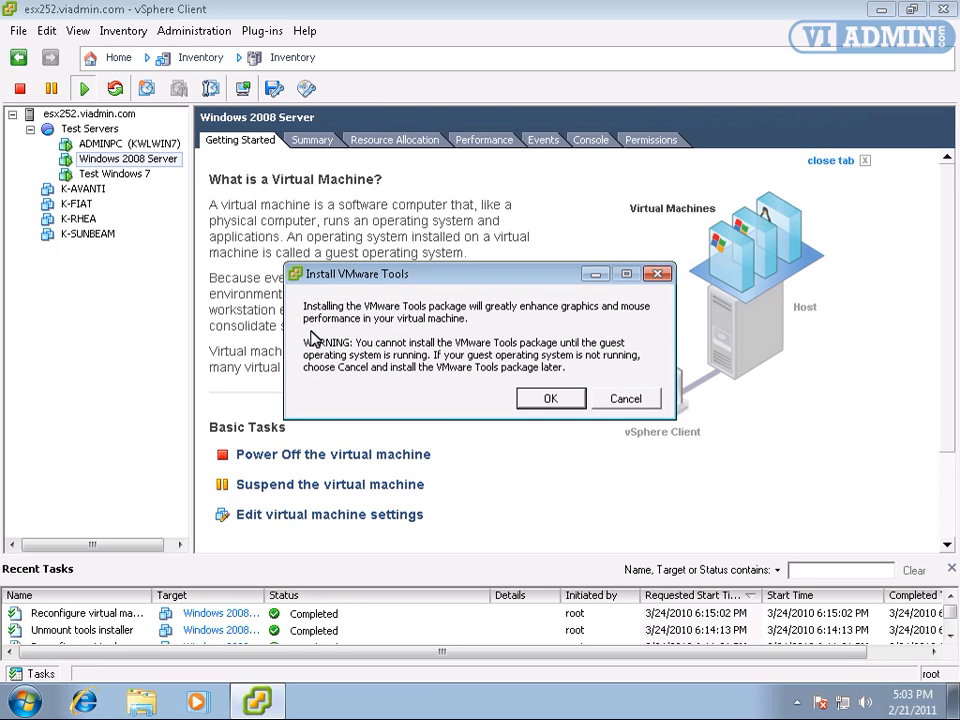
click(578, 396)
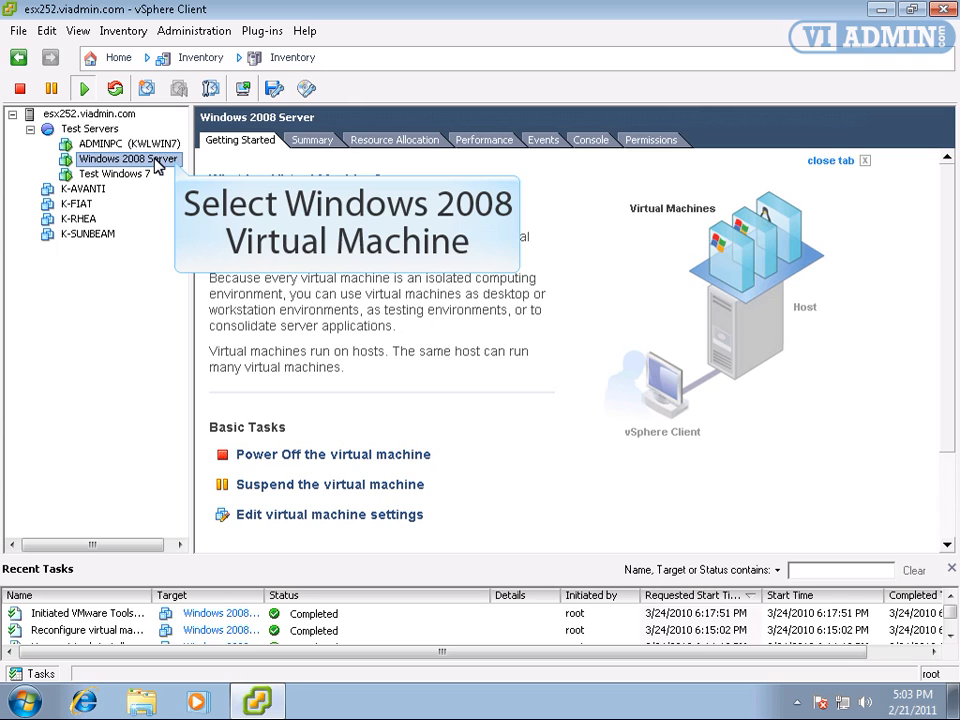
- Open the console of the Windows 2008 Server virtual machine and reposition its window
right_click(157, 165)
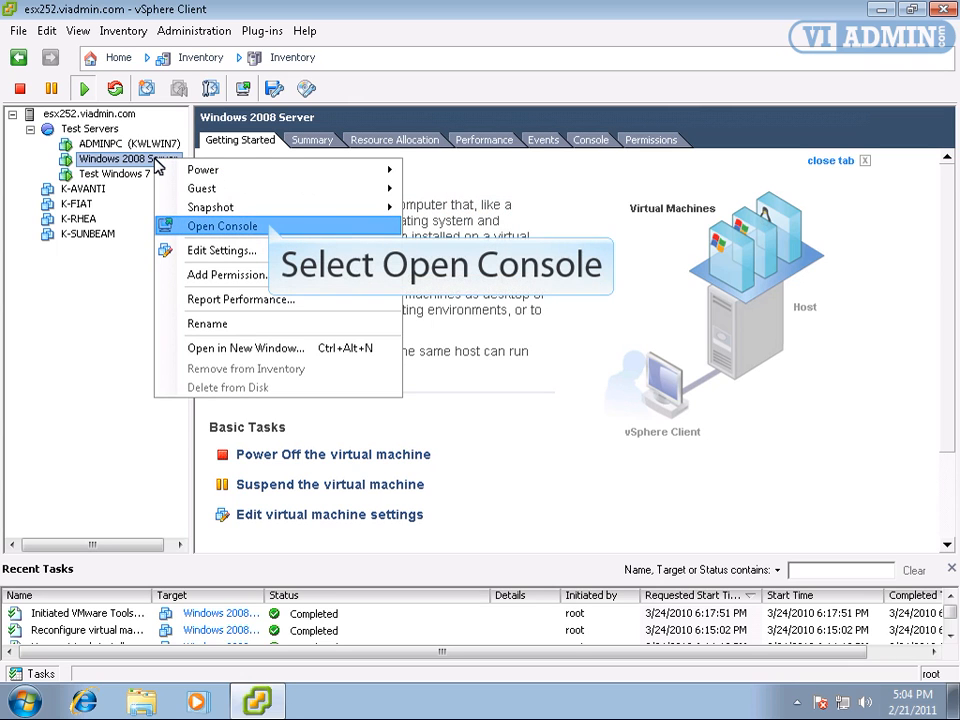
click(236, 228)
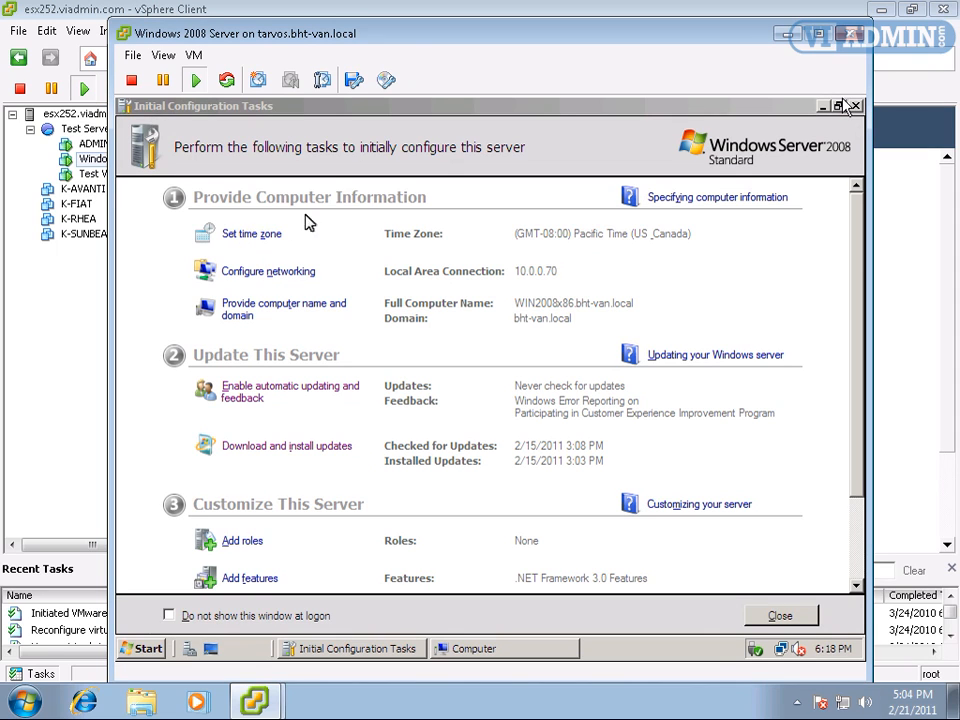
drag(410, 35, 418, 25)
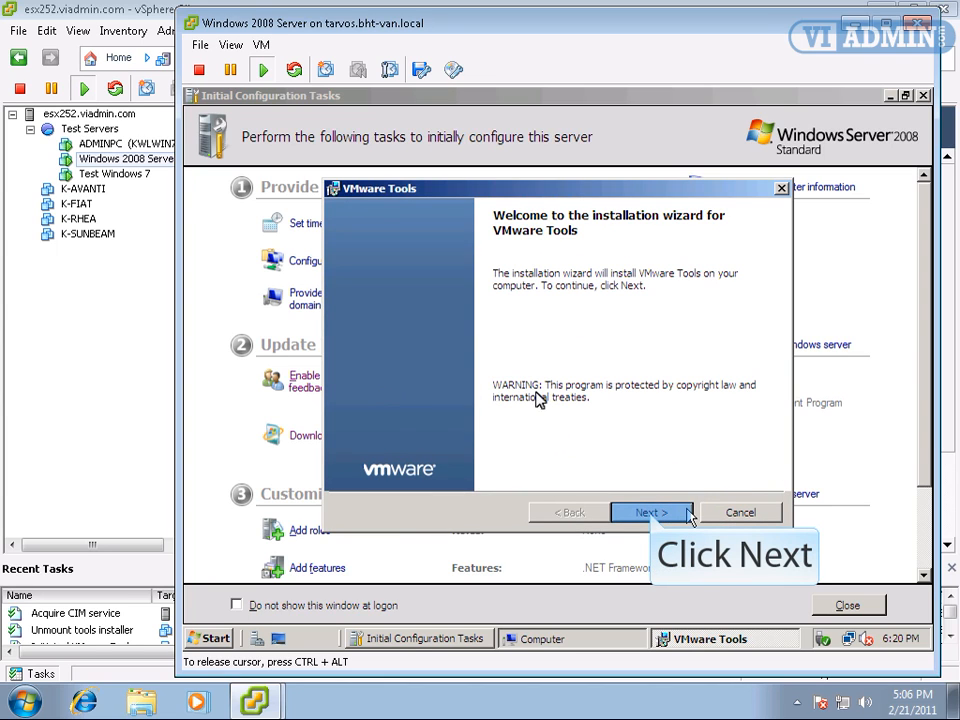
- Proceed past the VMware Tools wizard's welcome page and choose the Custom setup type
click(686, 514)
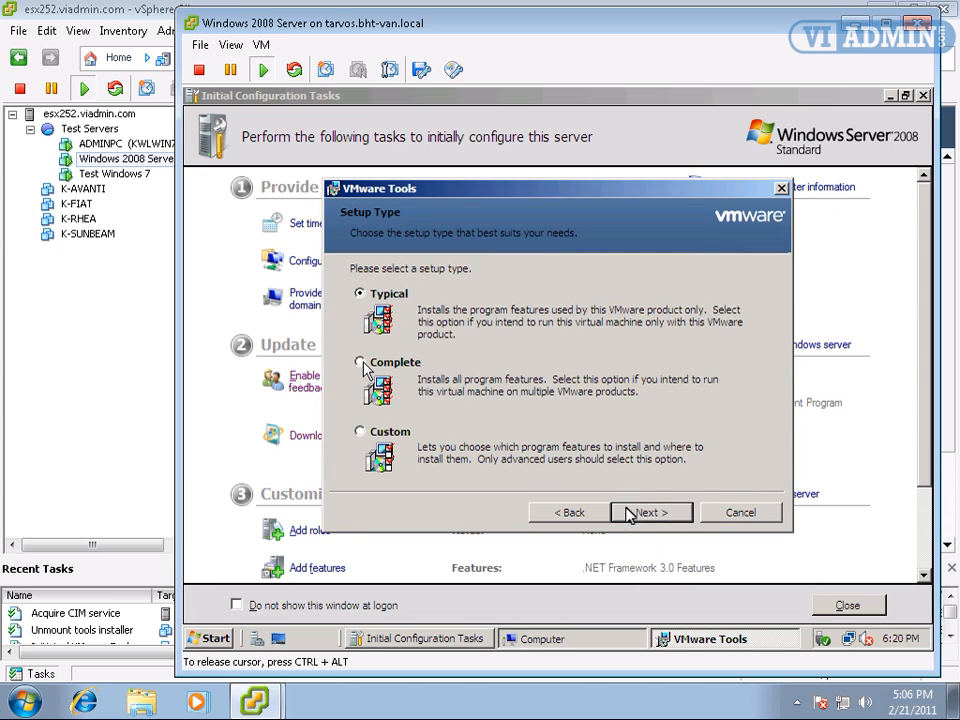
click(362, 364)
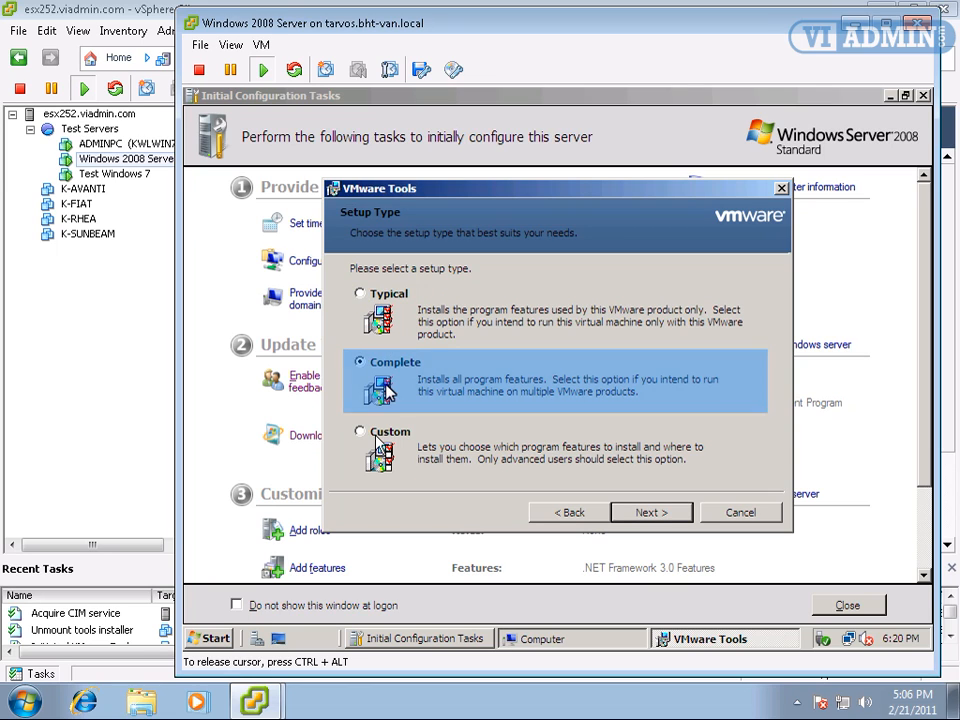
click(376, 442)
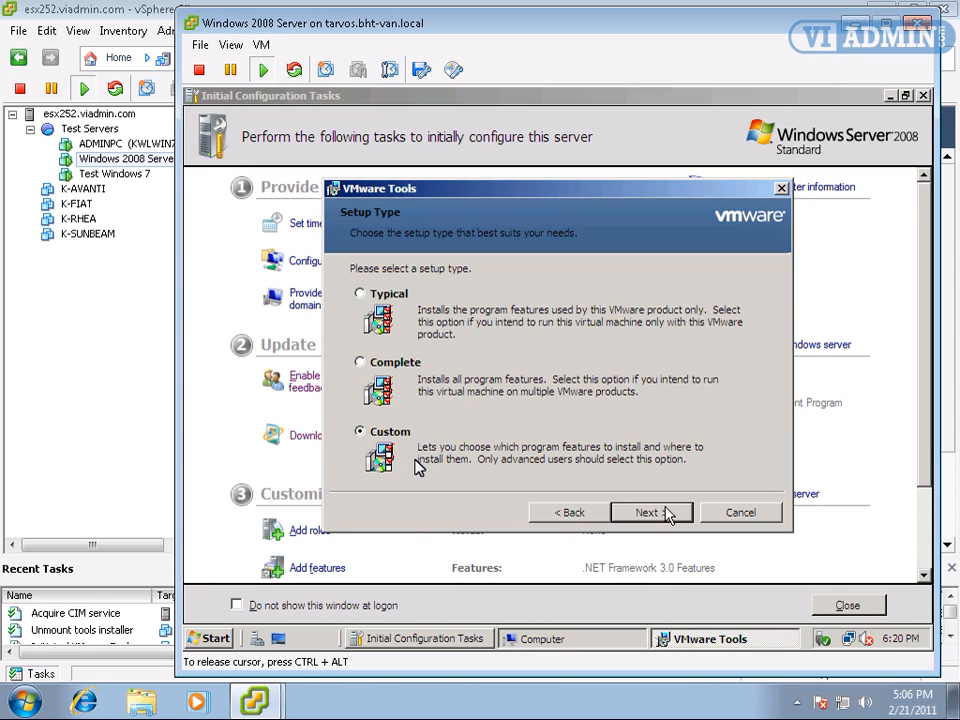
click(418, 467)
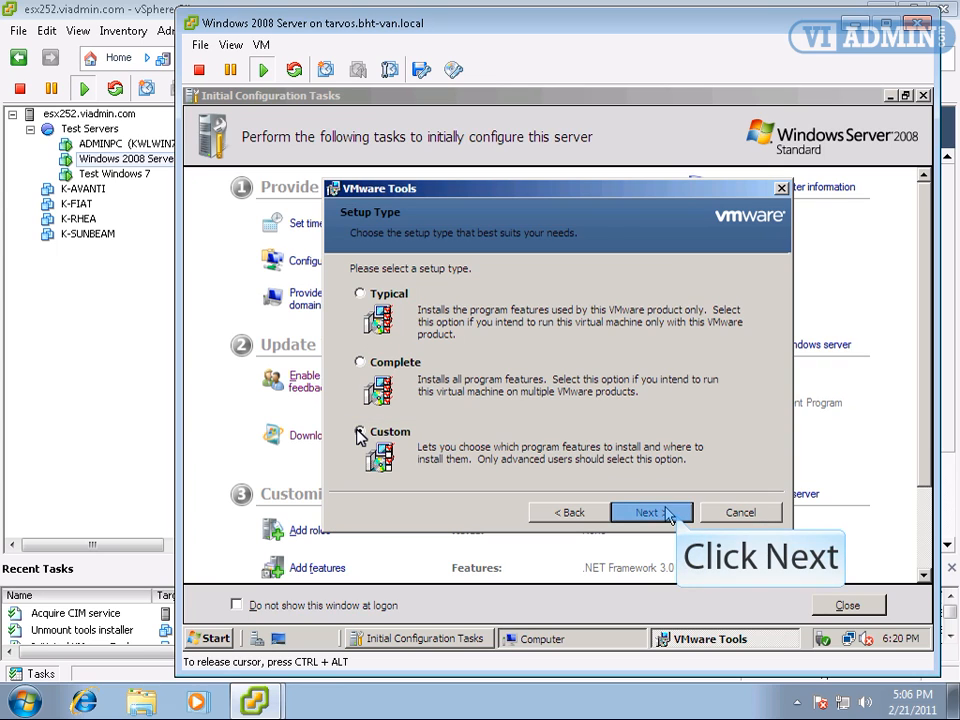
click(668, 513)
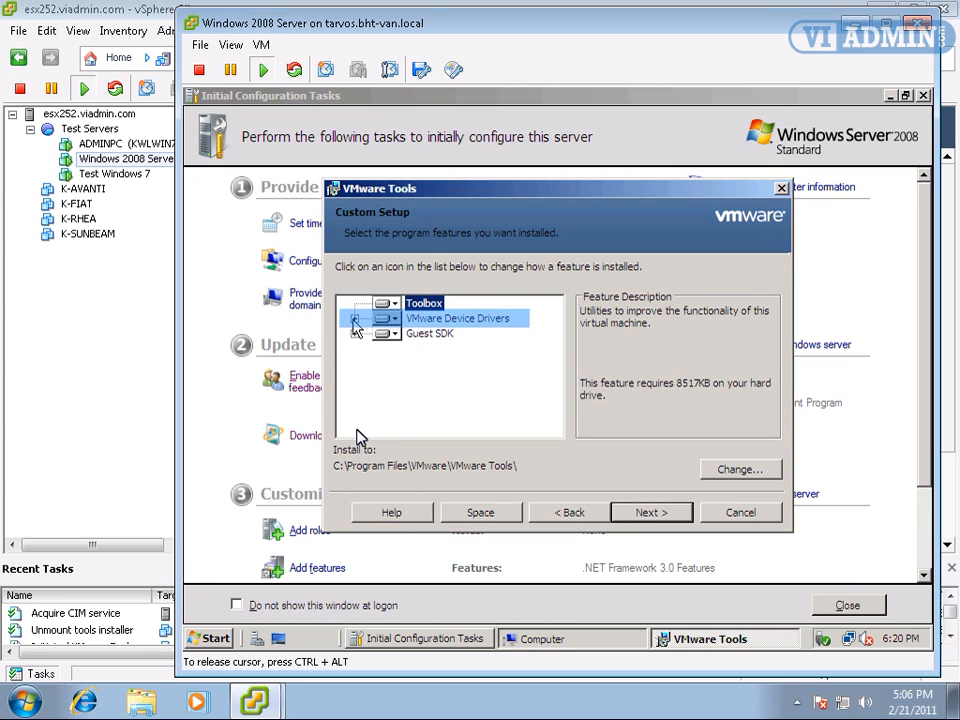
- Examine the subfeatures listed under VMware Device Drivers and Guest SDK in the custom setup
click(354, 317)
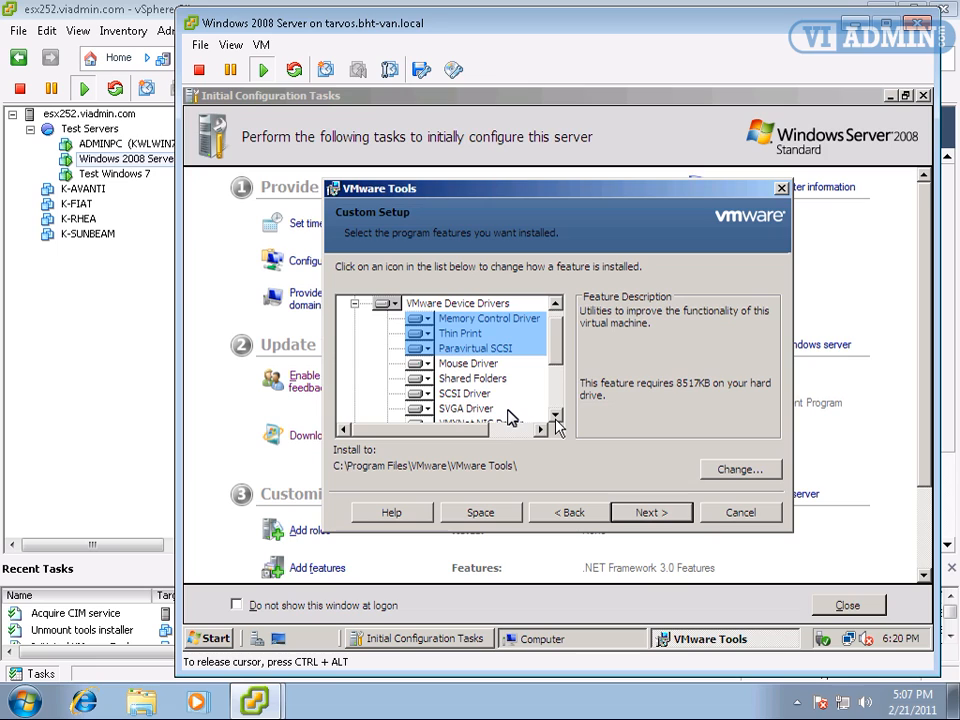
click(556, 418)
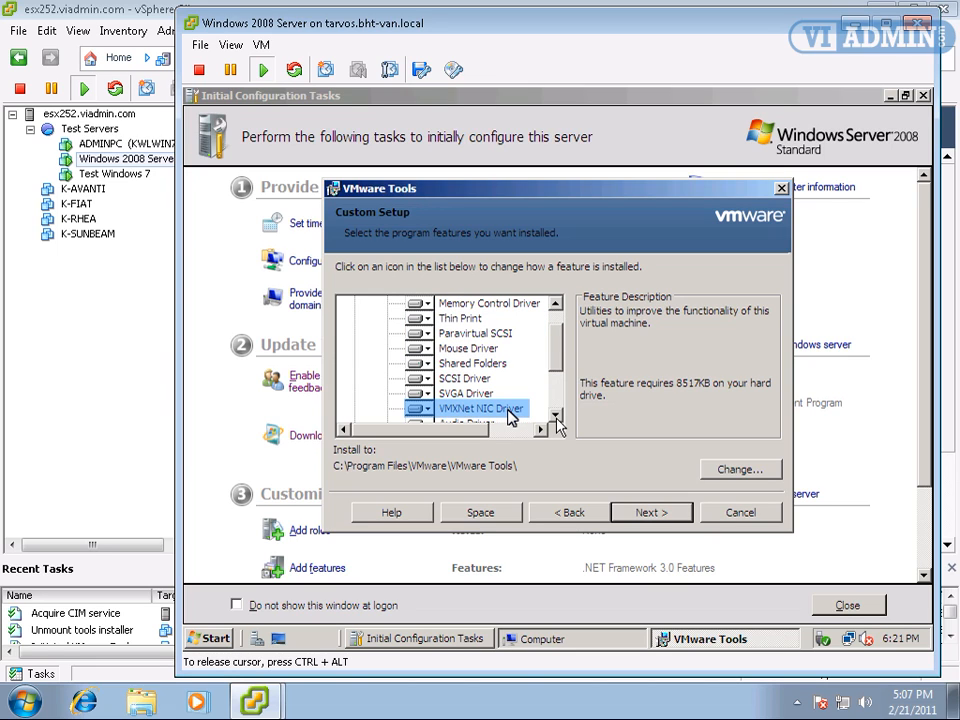
click(556, 418)
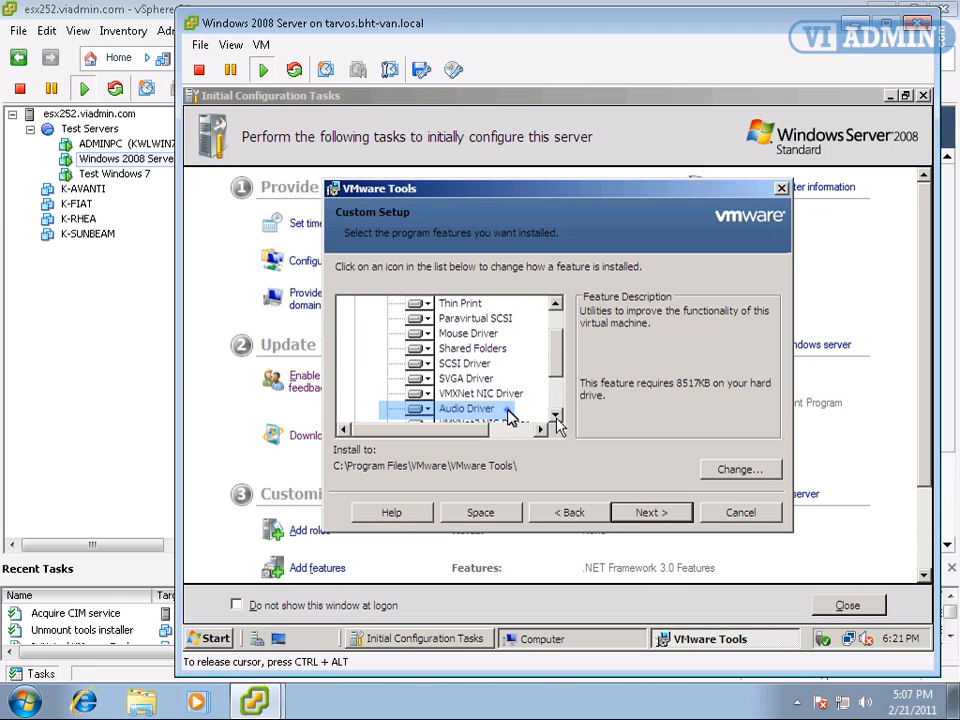
click(556, 418)
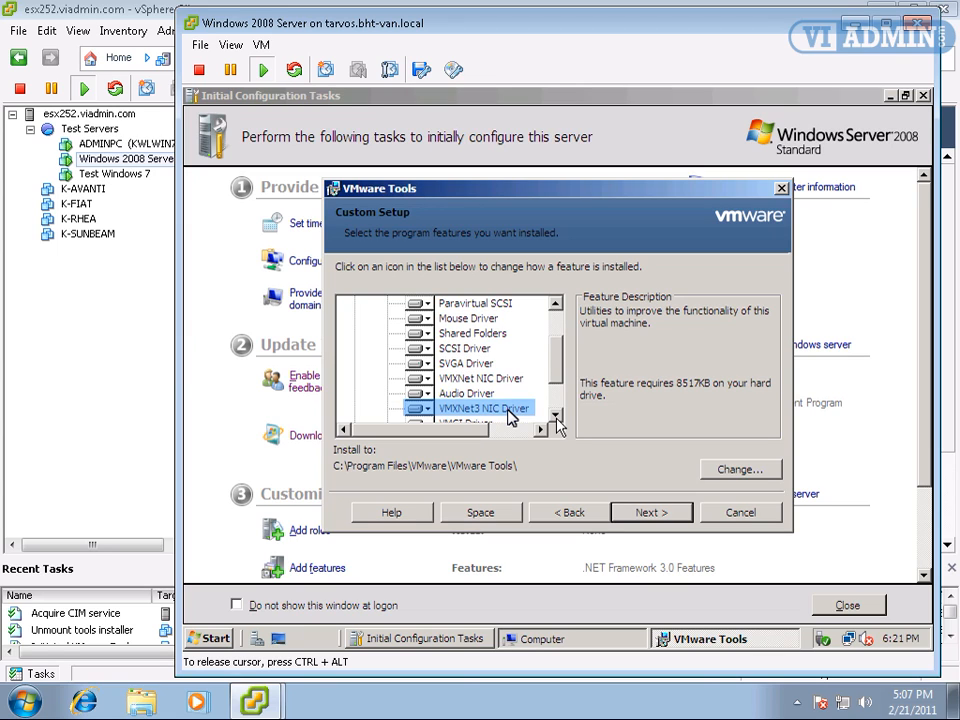
double_click(556, 417)
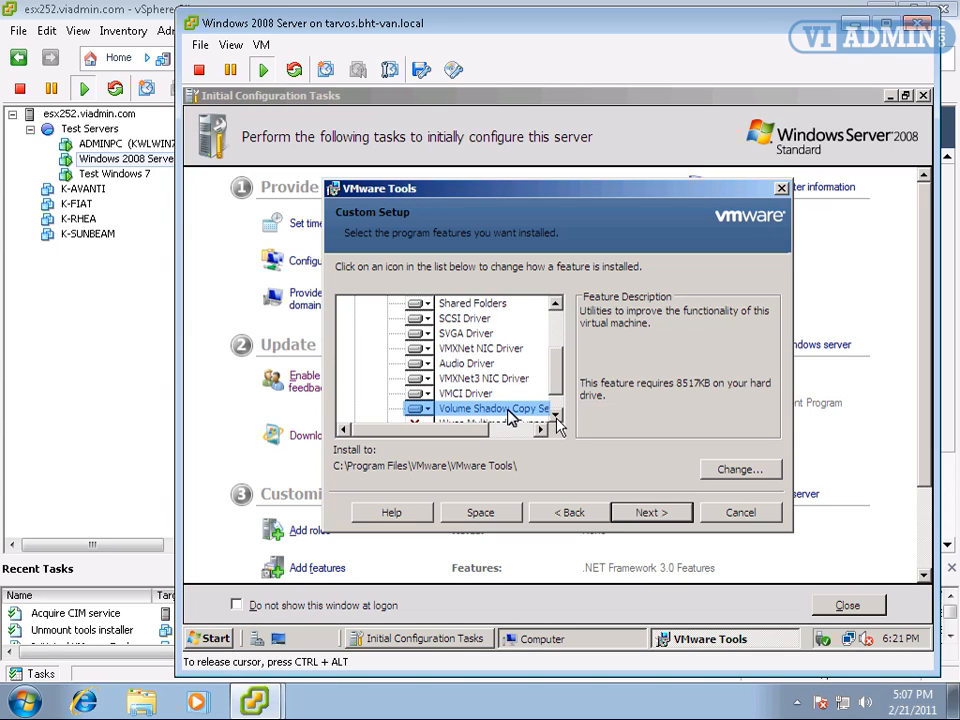
click(556, 415)
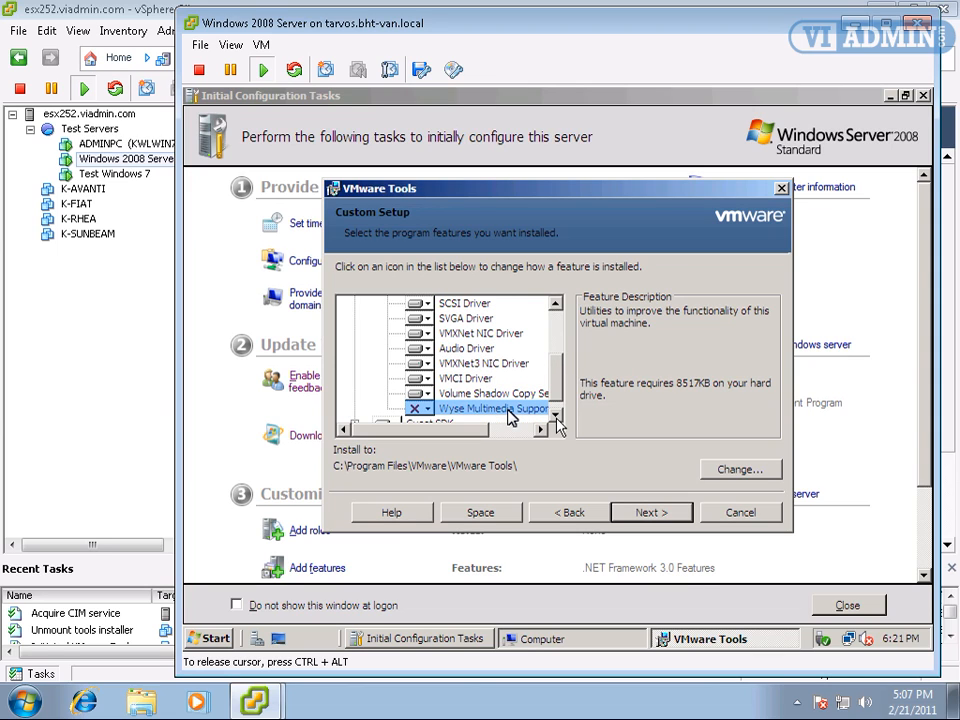
click(556, 415)
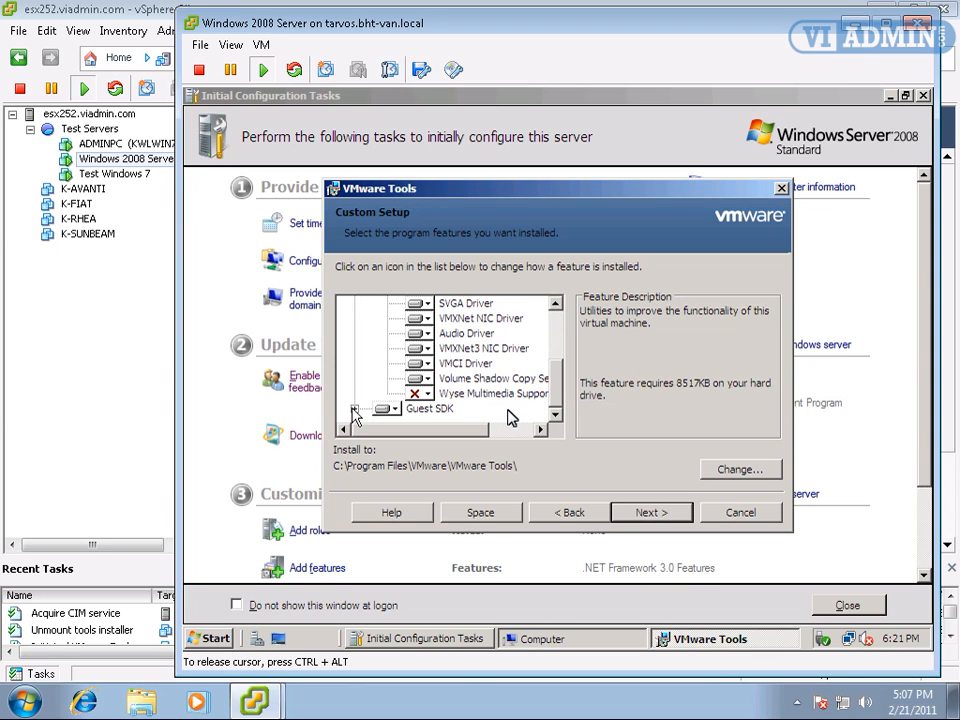
click(354, 409)
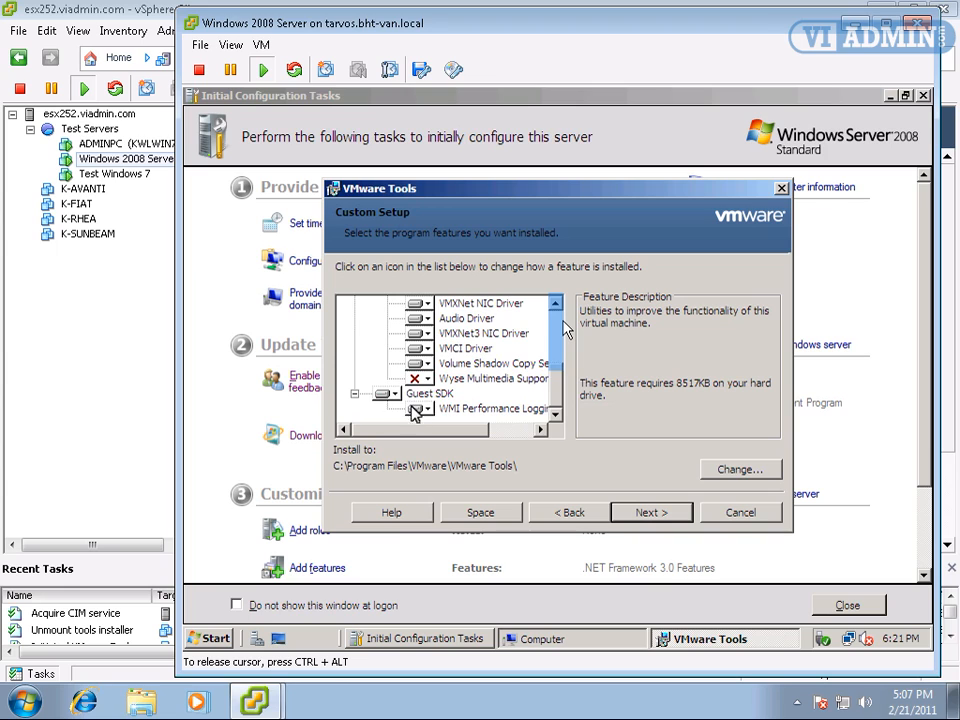
scroll(567, 330, up, 3)
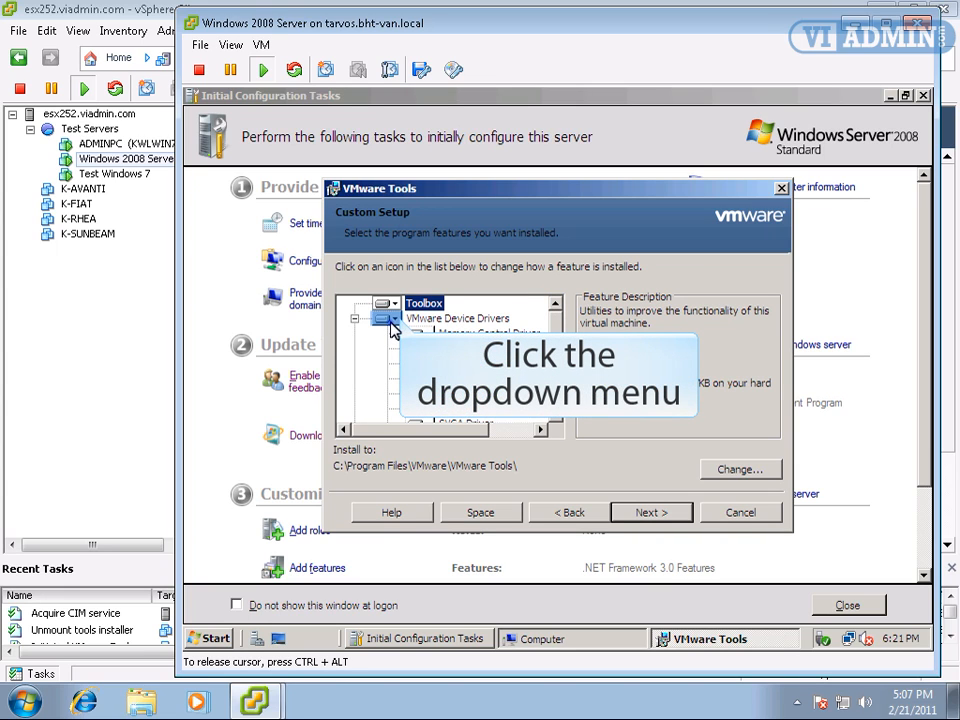
- Set VMware Device Drivers and all its subfeatures to install on the local hard drive, and accept the custom feature selection
click(391, 320)
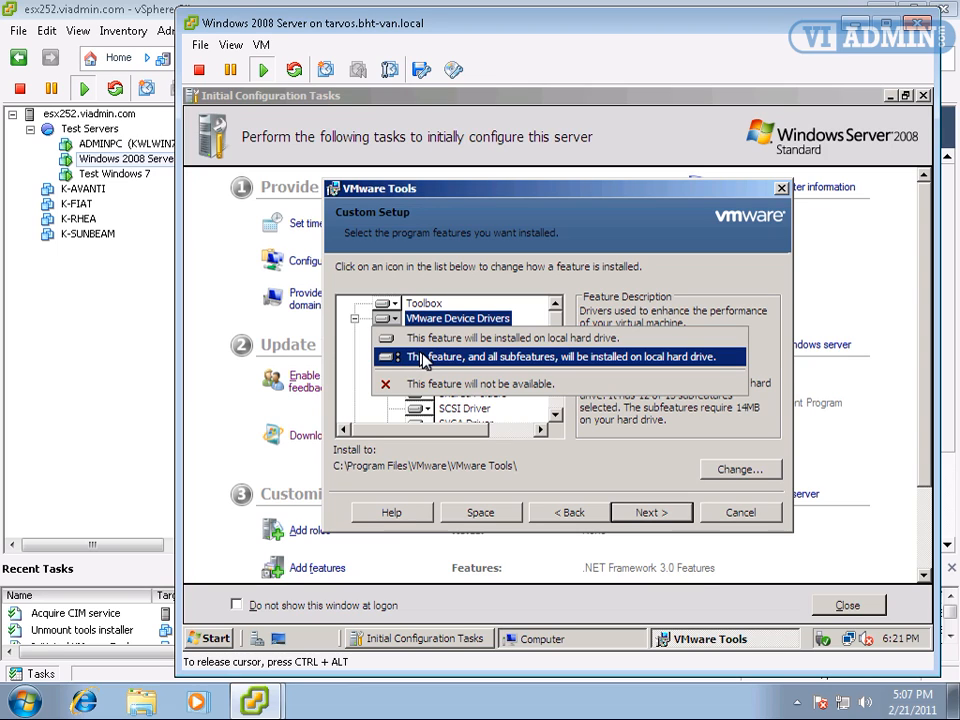
click(424, 357)
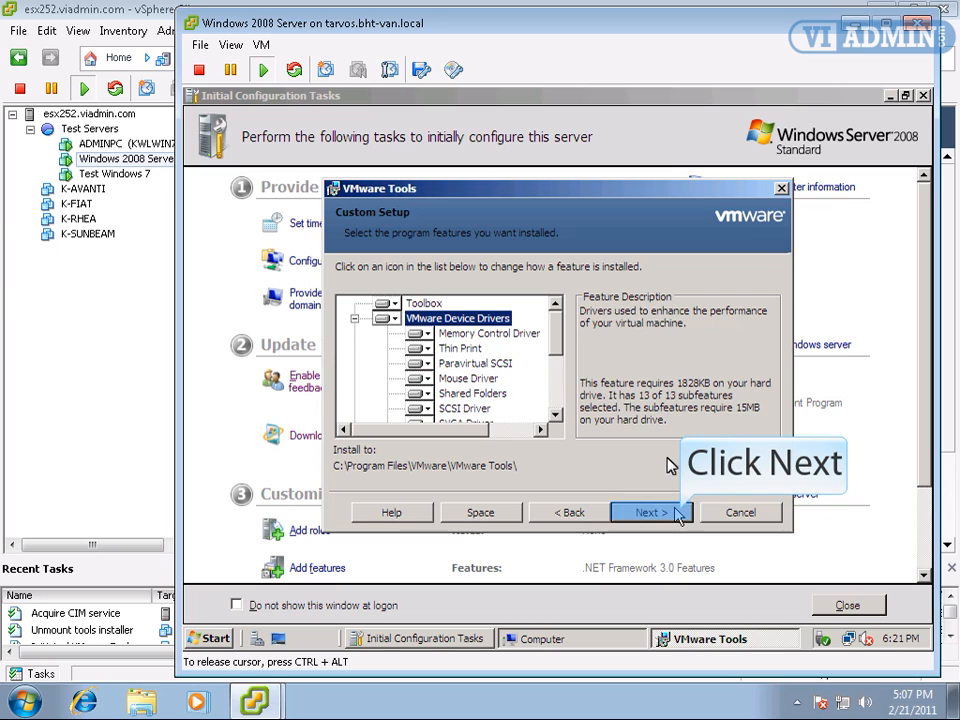
click(675, 513)
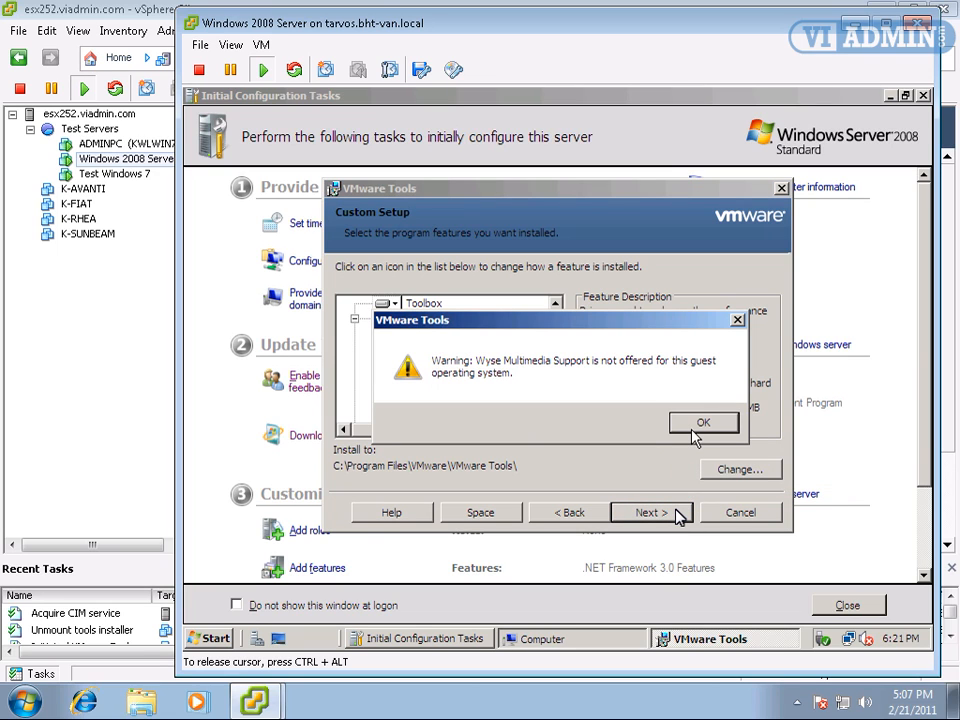
click(690, 428)
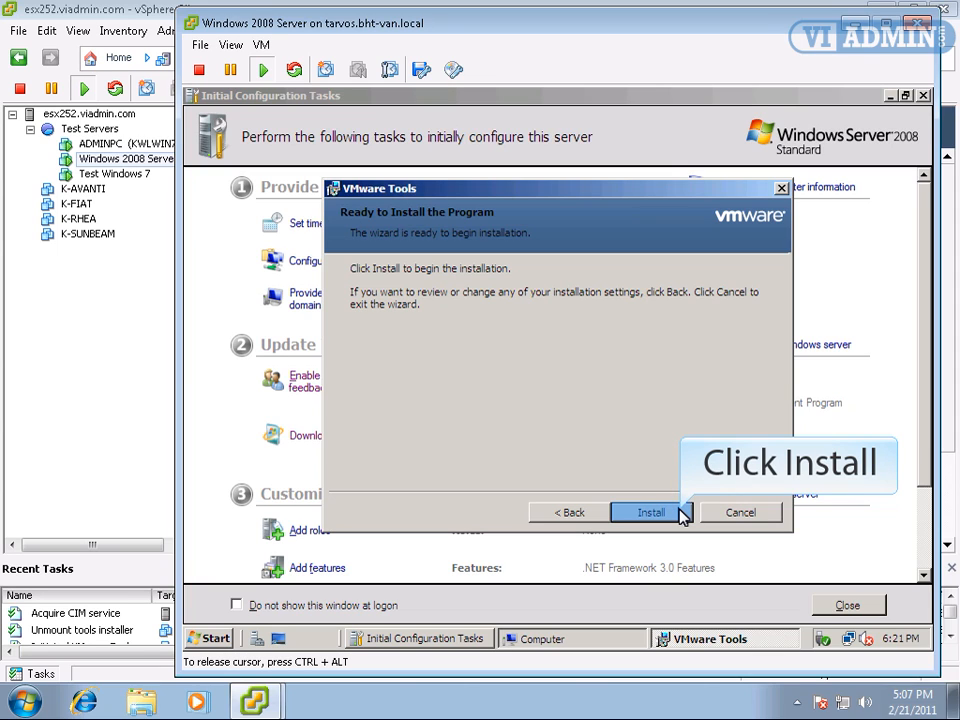
- Install VMware Tools, finish the wizard and restart the guest system
click(651, 512)
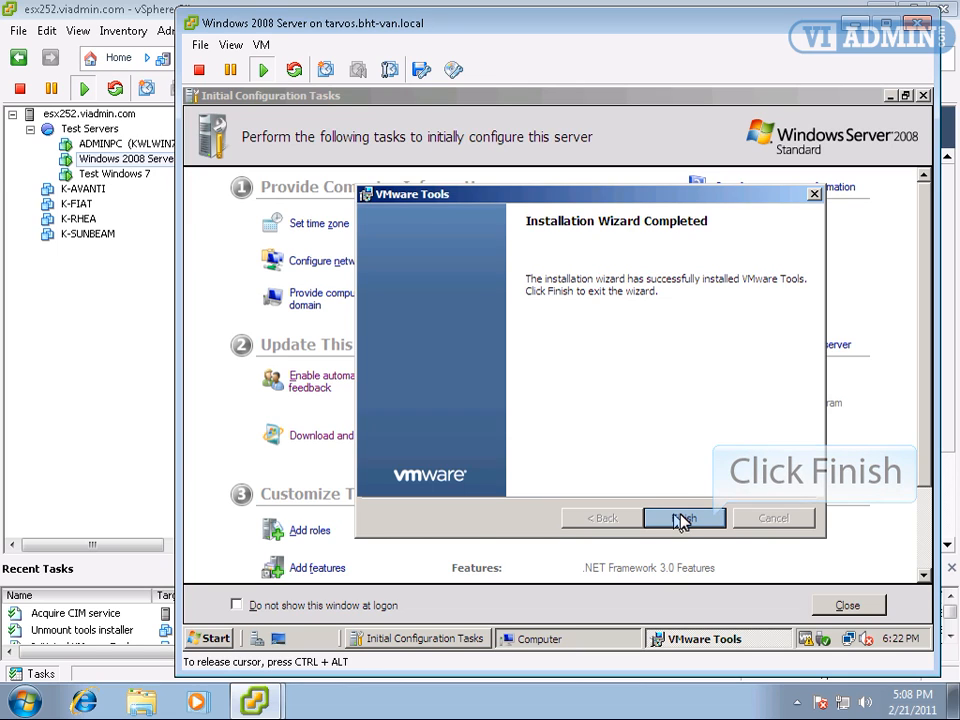
click(682, 519)
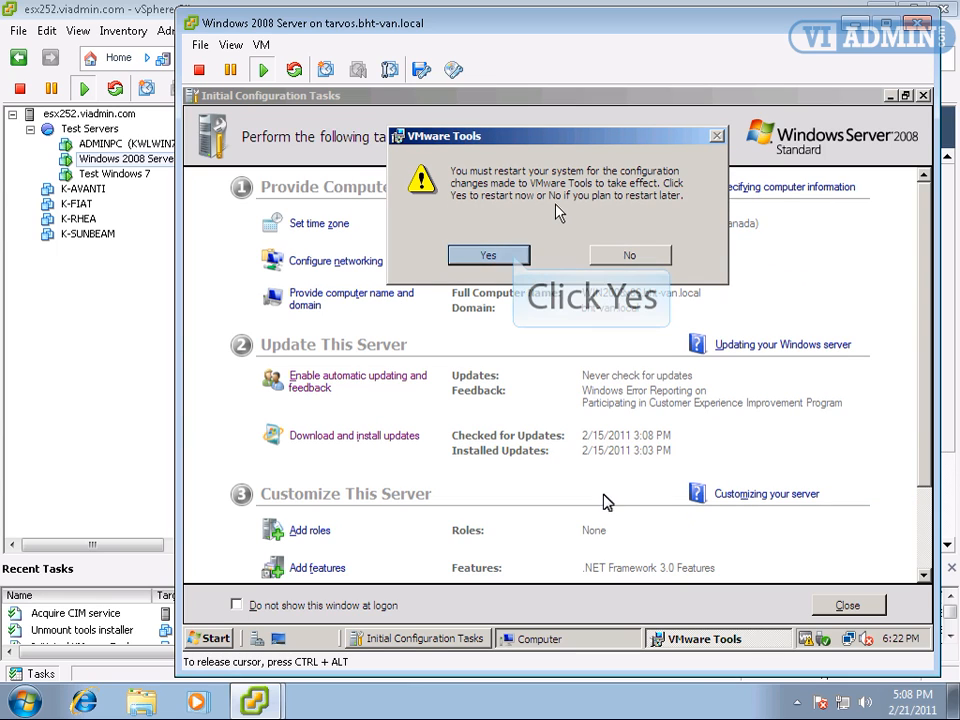
click(520, 258)
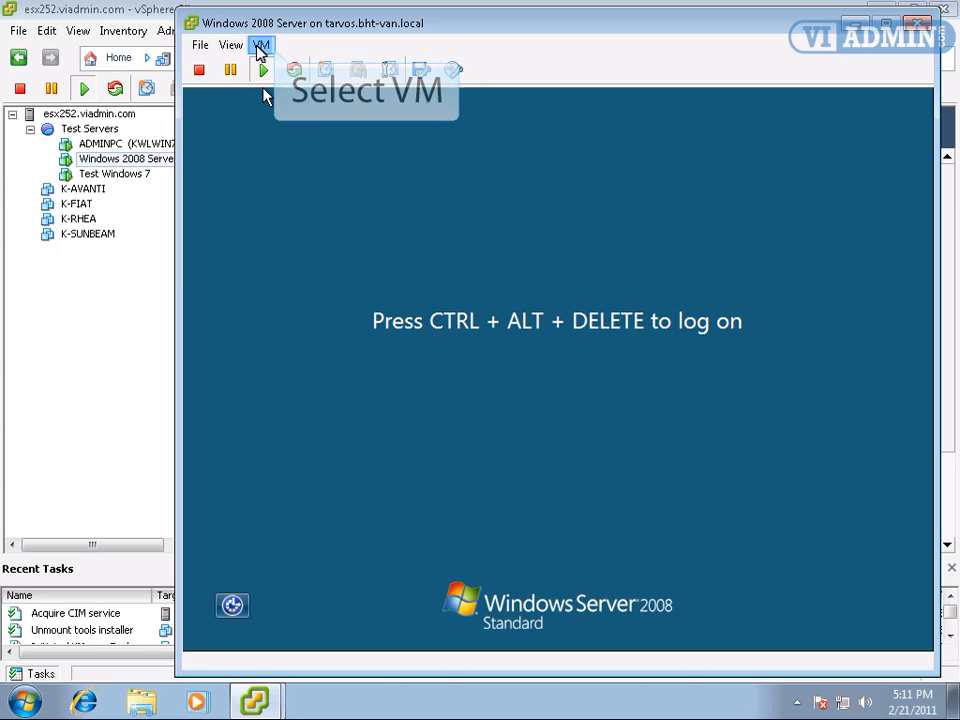
- Send Ctrl+Alt+Del to the Windows 2008 Server guest to begin logging on
click(259, 45)
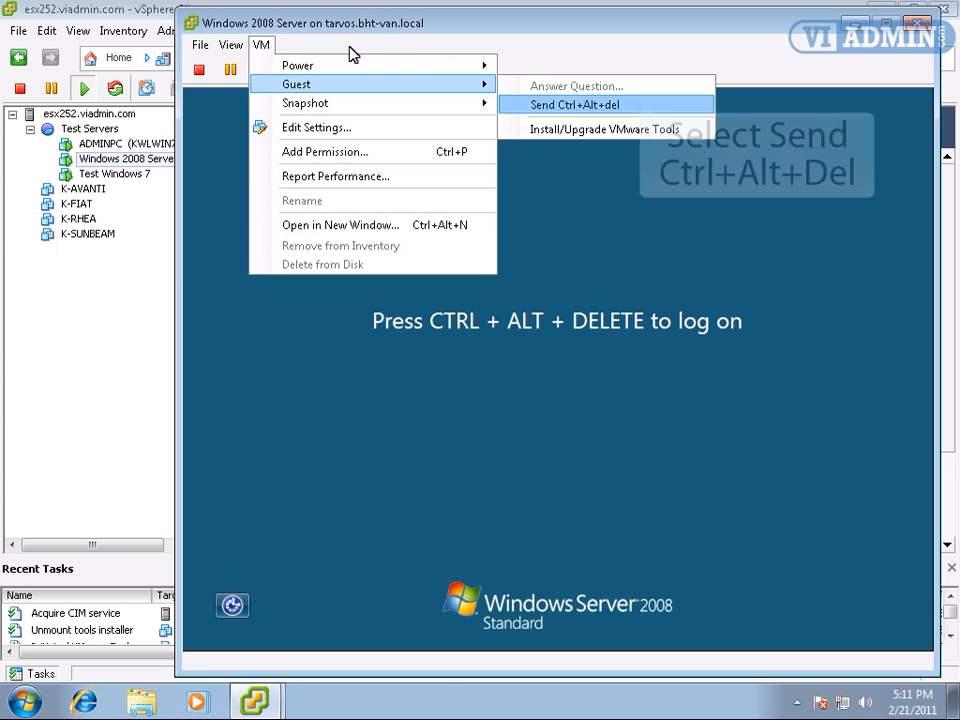
click(540, 106)
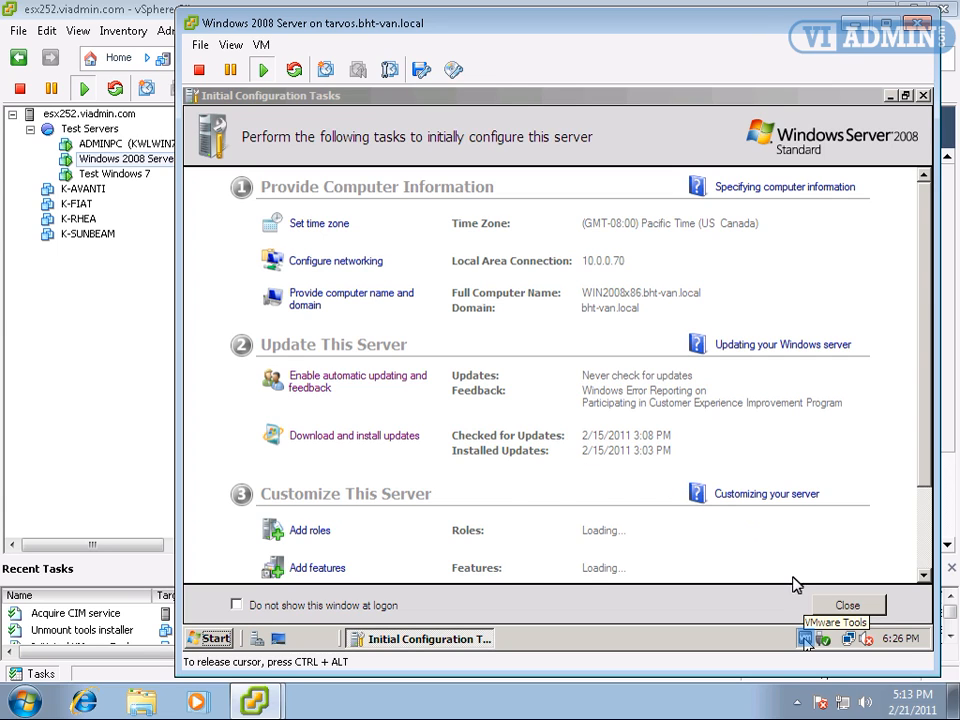
- View the VMware Tools properties in the guest and close them without making changes
right_click(806, 641)
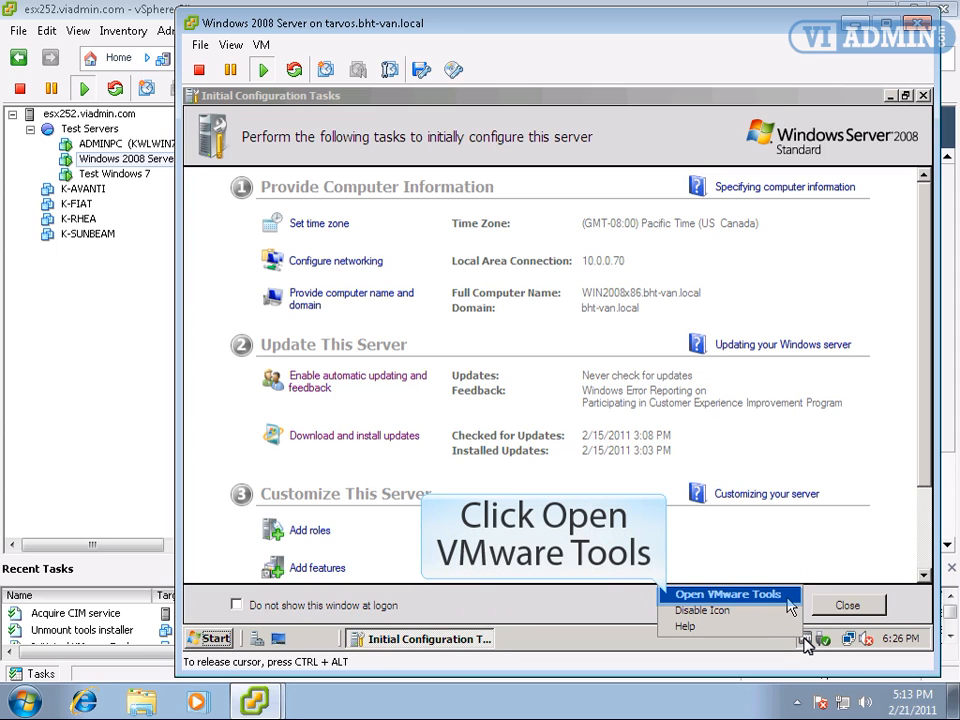
click(788, 596)
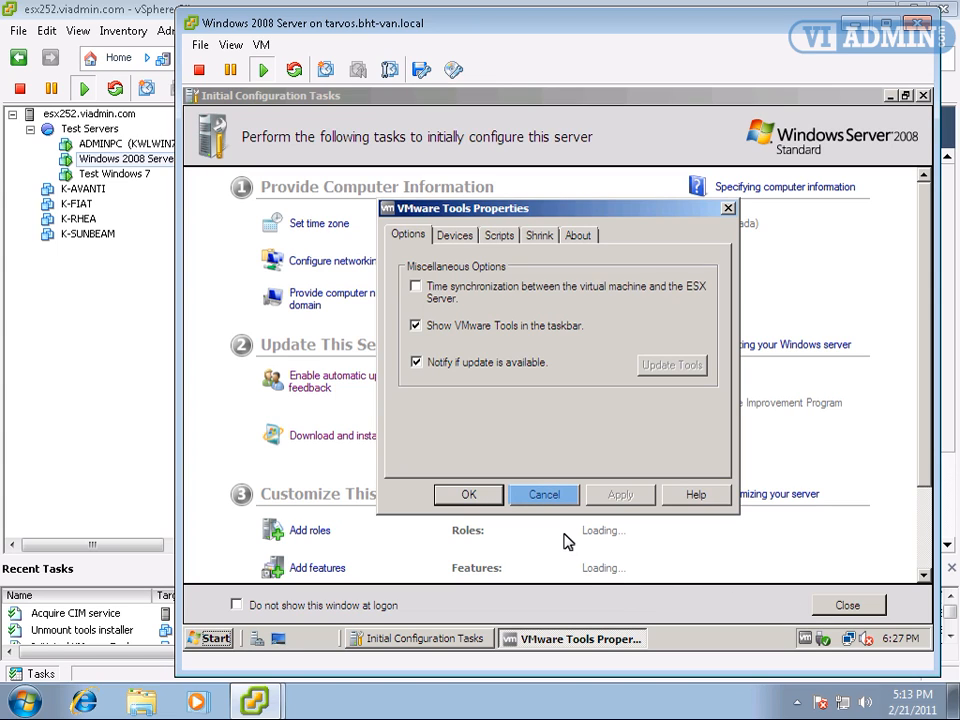
click(554, 496)
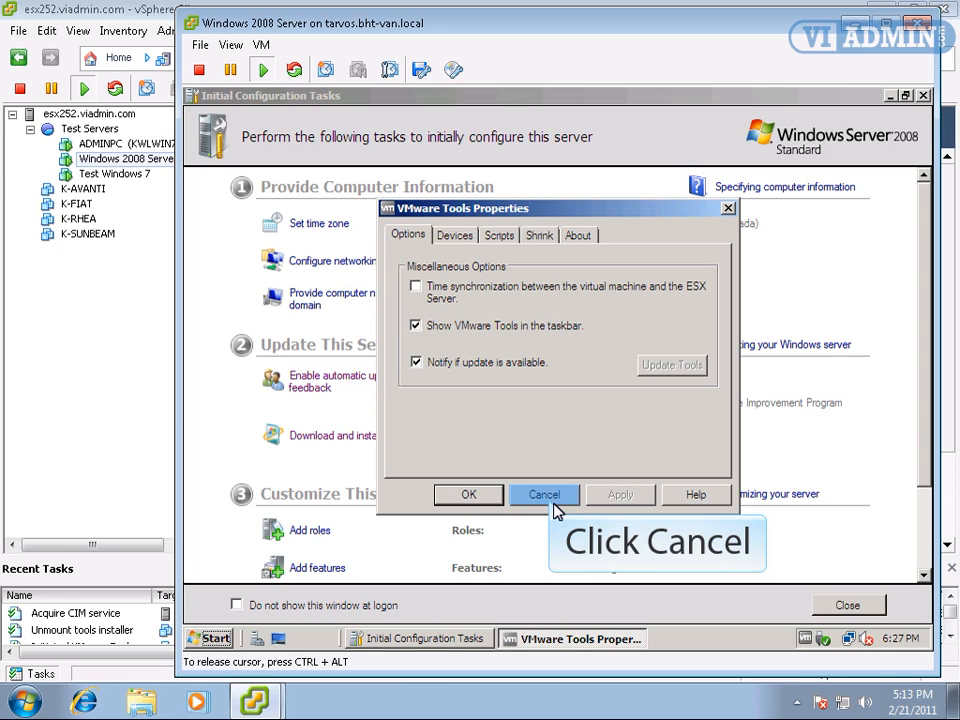
click(554, 505)
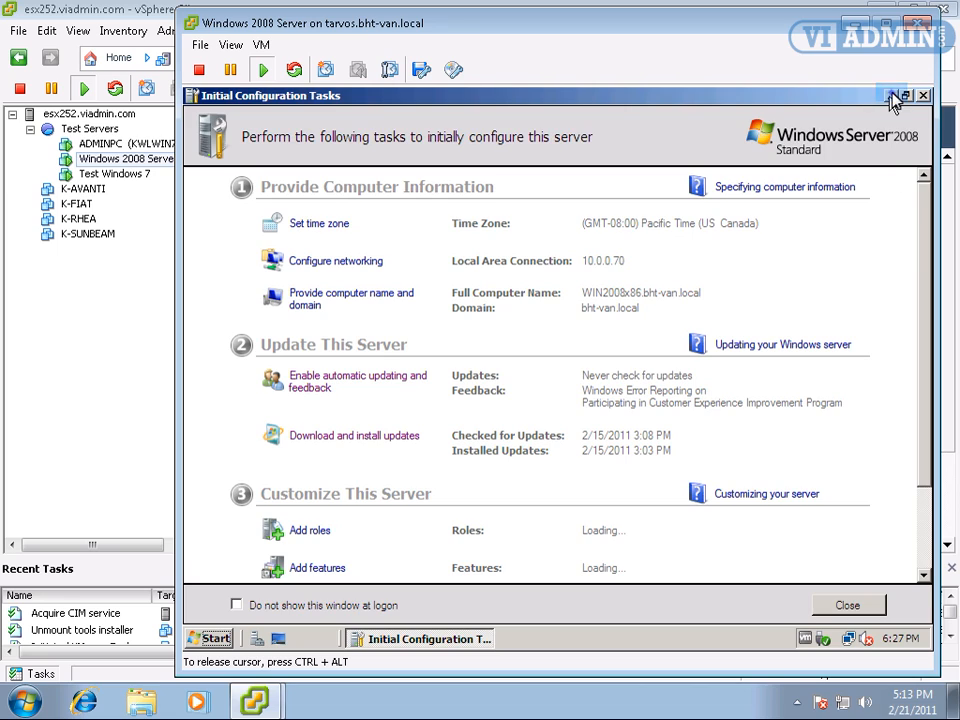
- Minimize Initial Configuration Tasks and open the Display Adapter Troubleshooter from the guest's advanced display settings
click(890, 96)
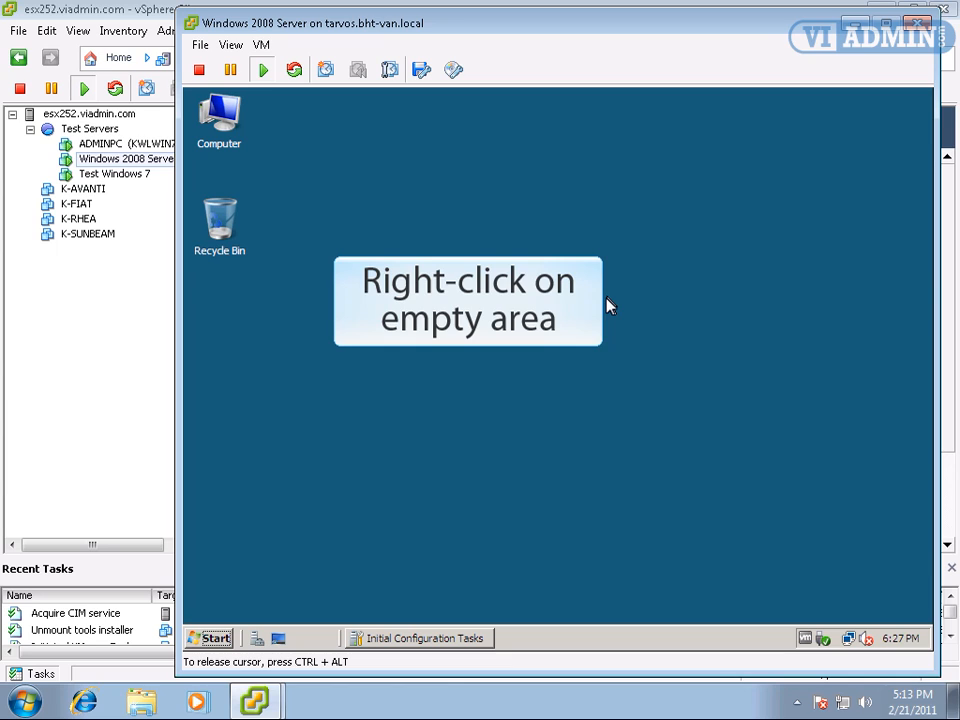
right_click(606, 300)
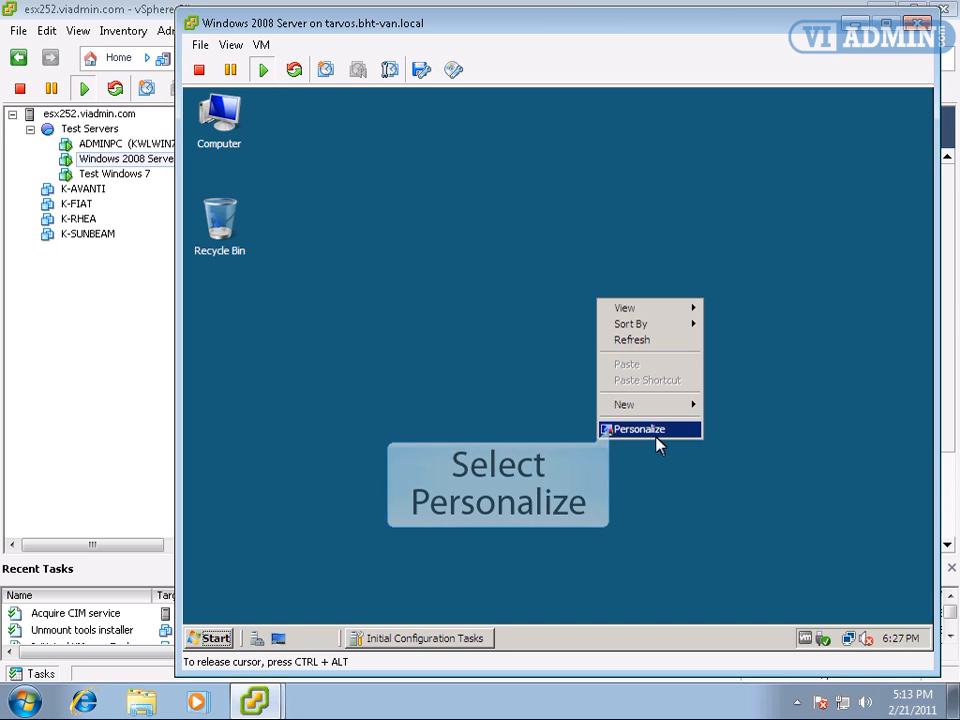
click(659, 443)
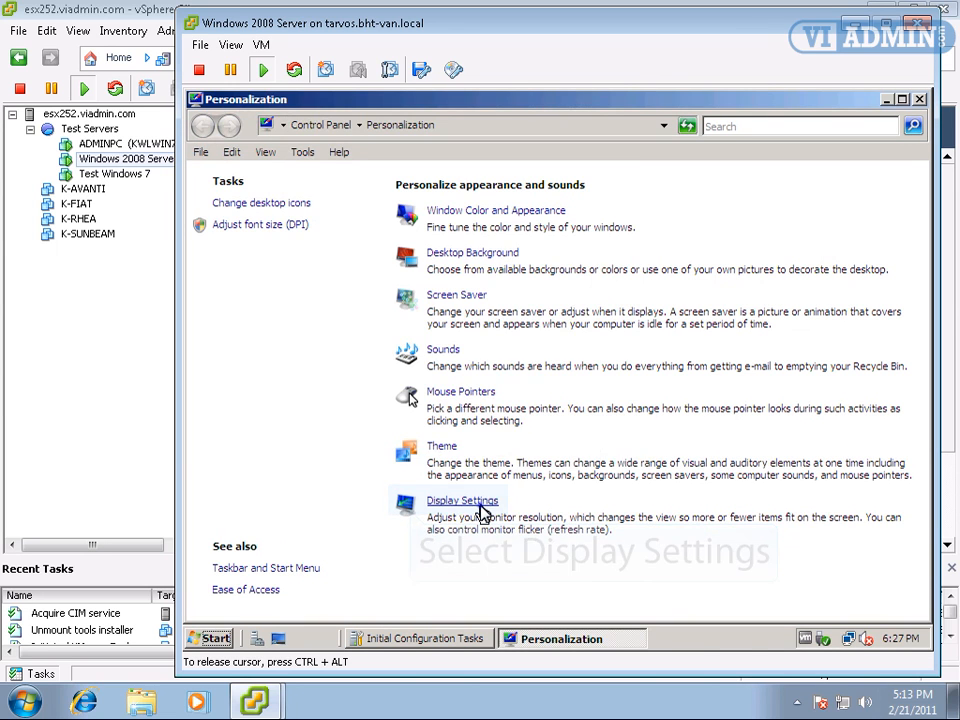
click(483, 511)
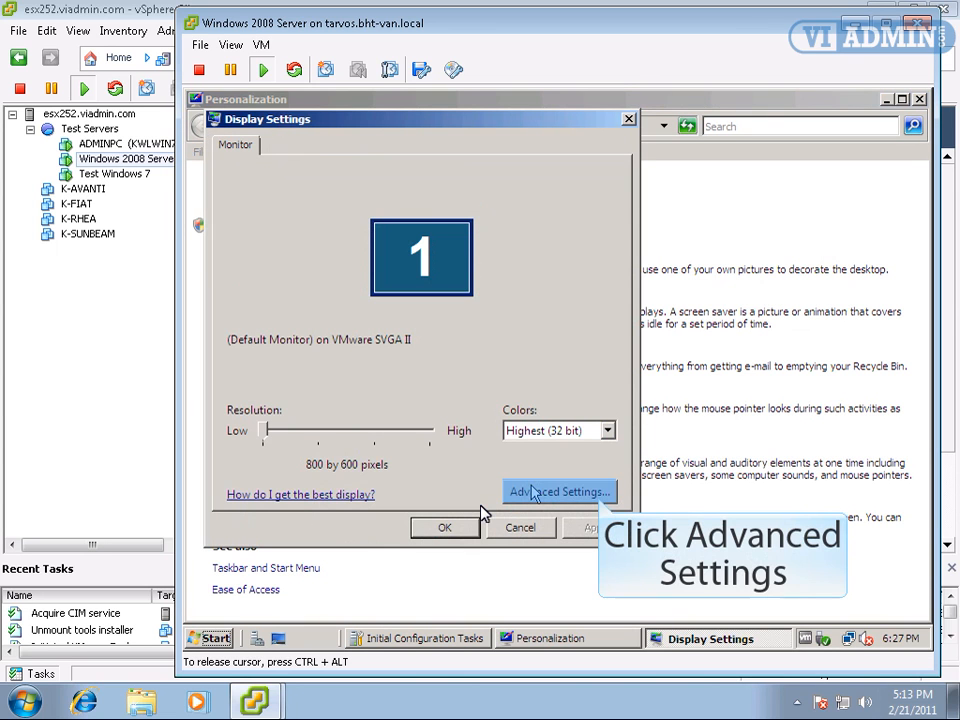
click(550, 492)
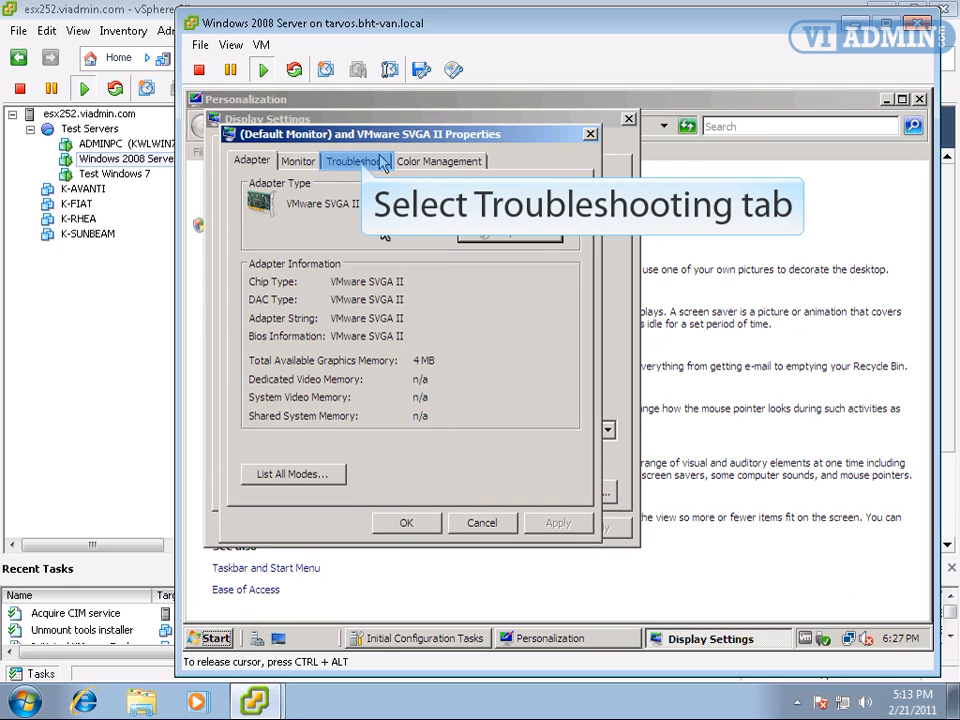
click(383, 163)
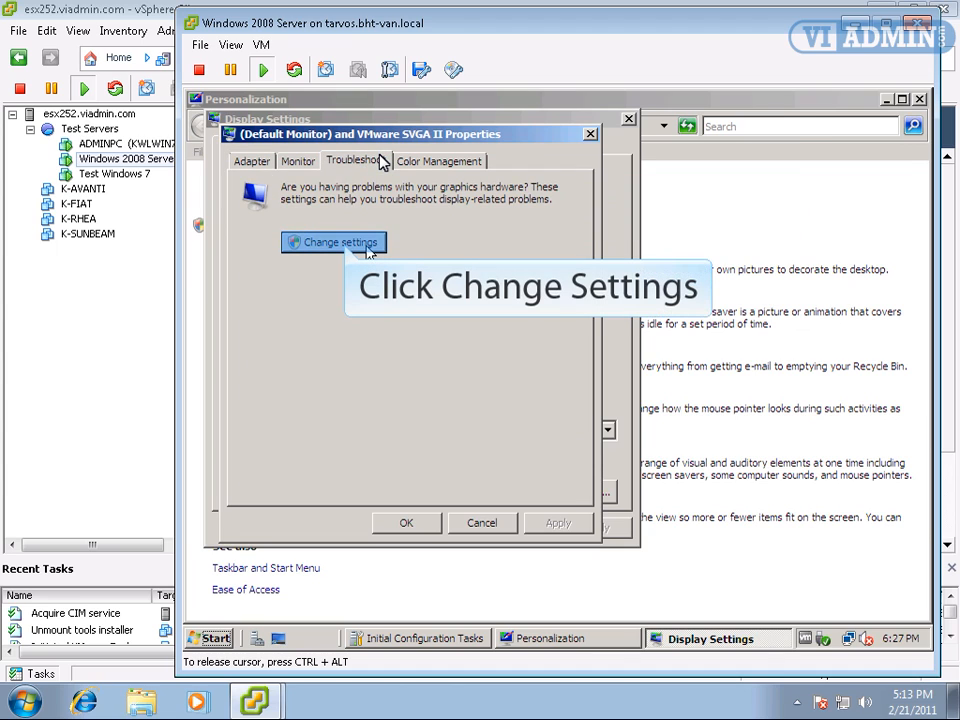
click(366, 247)
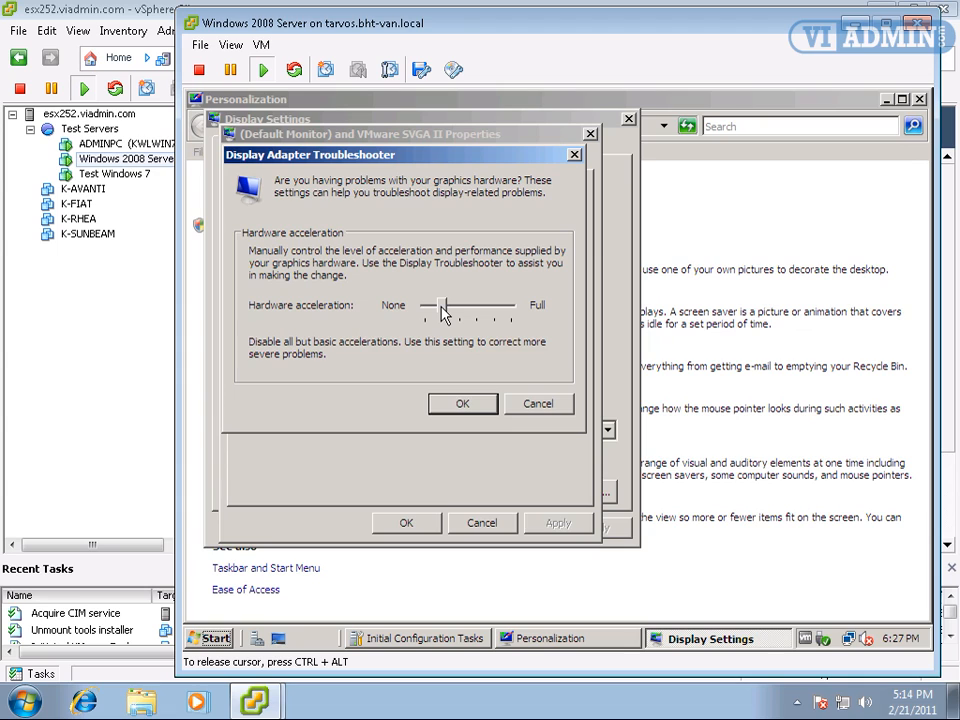
- Set the display adapter's hardware acceleration to Full and restart the guest to apply it
drag(444, 313, 510, 306)
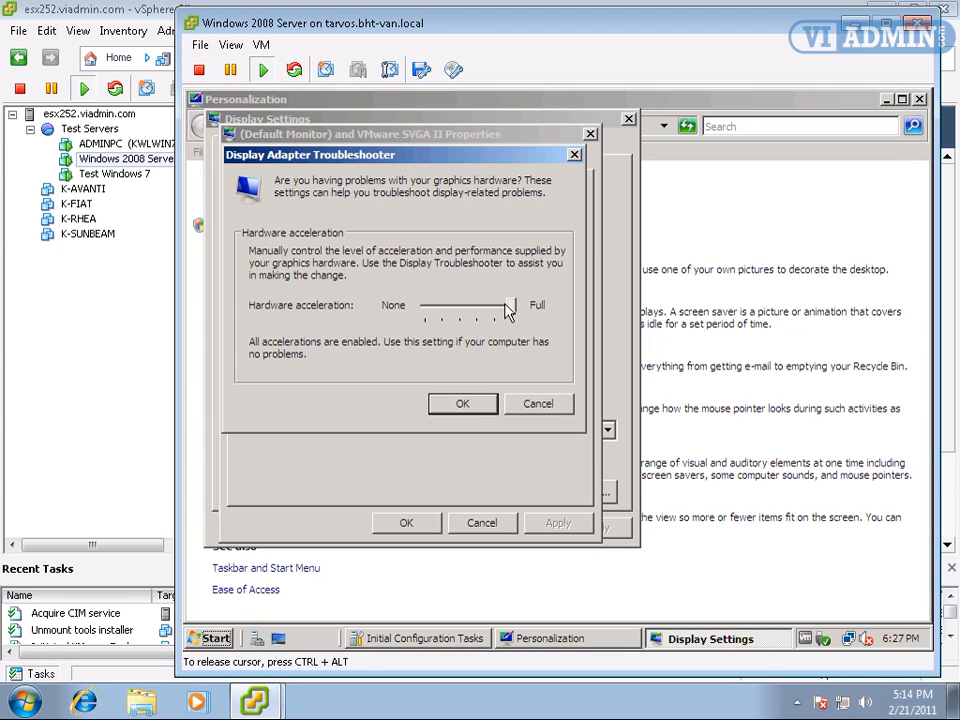
click(472, 406)
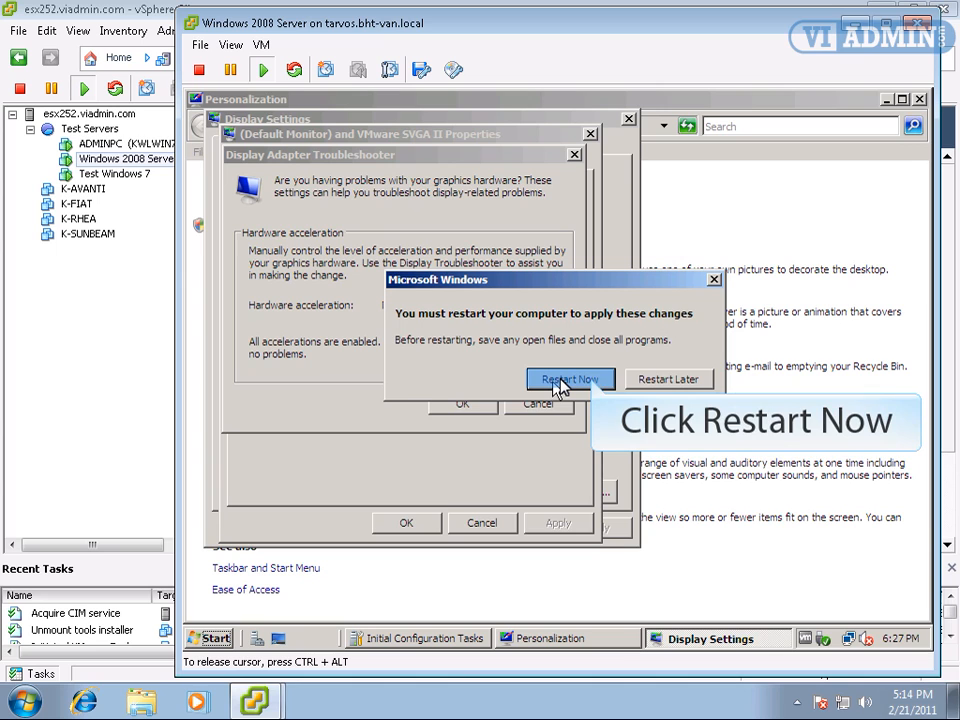
click(566, 380)
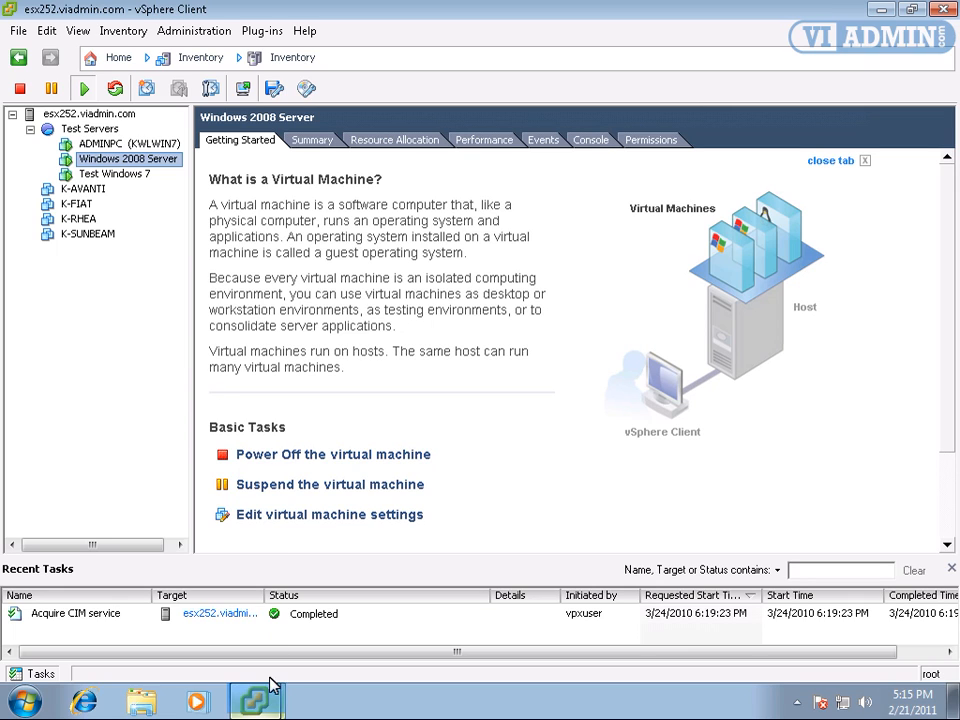
- Return to the Windows 2008 Server console, send Ctrl+Alt+Del to the guest and log on with the account password
mouse_move(272, 702)
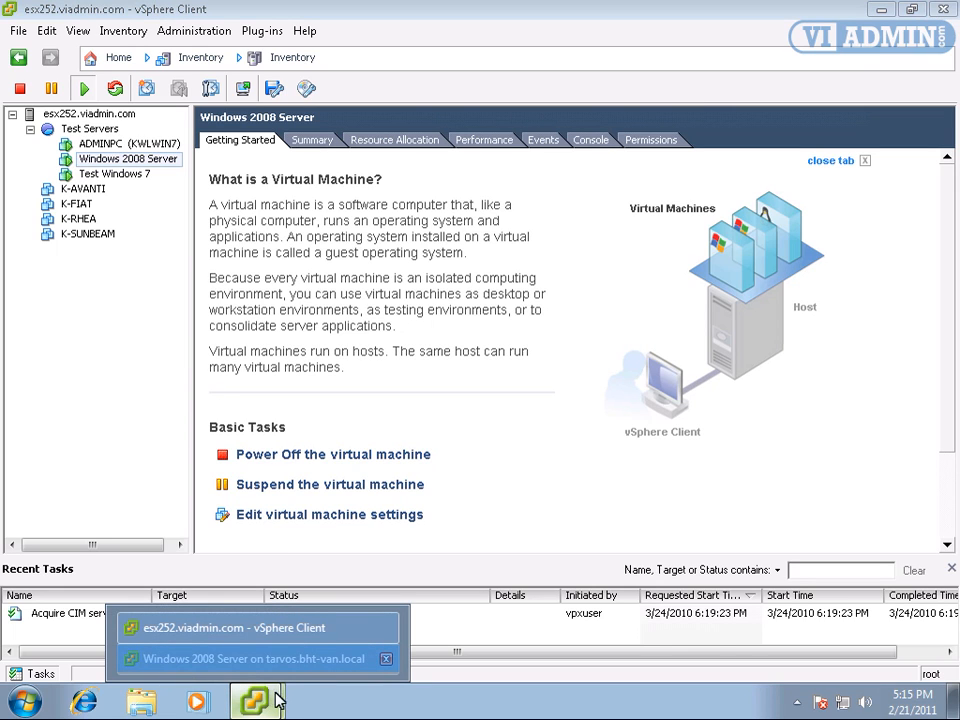
click(294, 664)
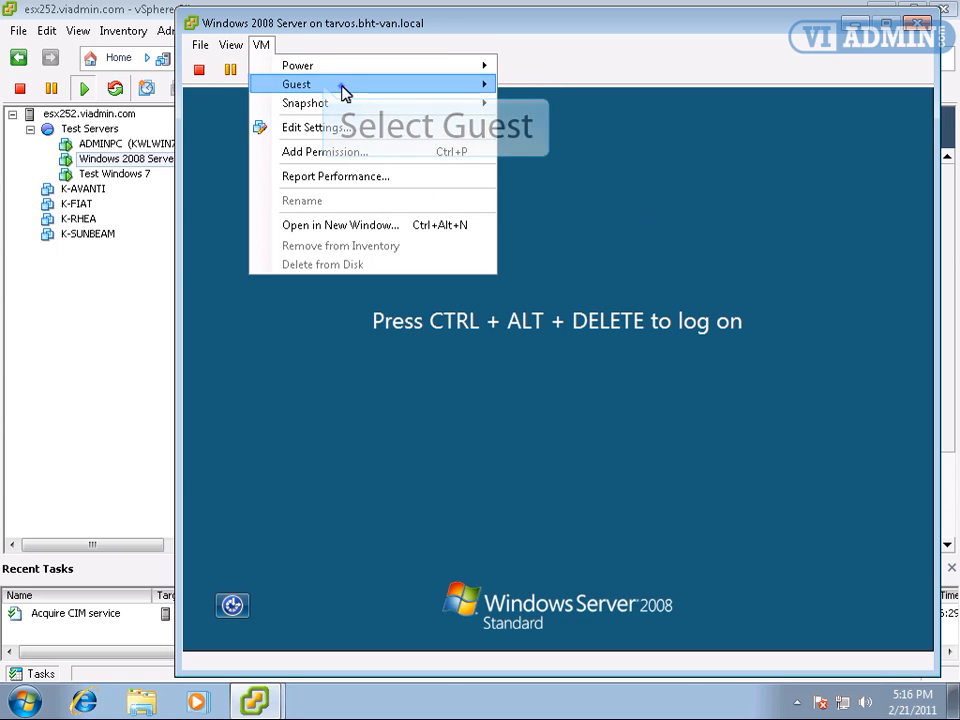
mouse_move(343, 90)
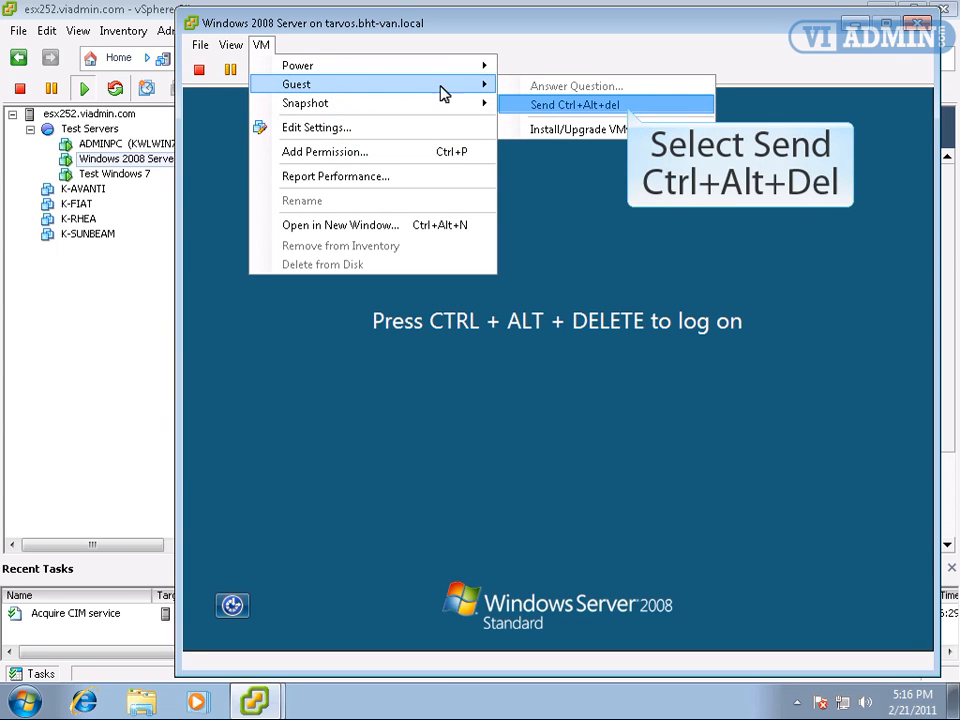
click(641, 107)
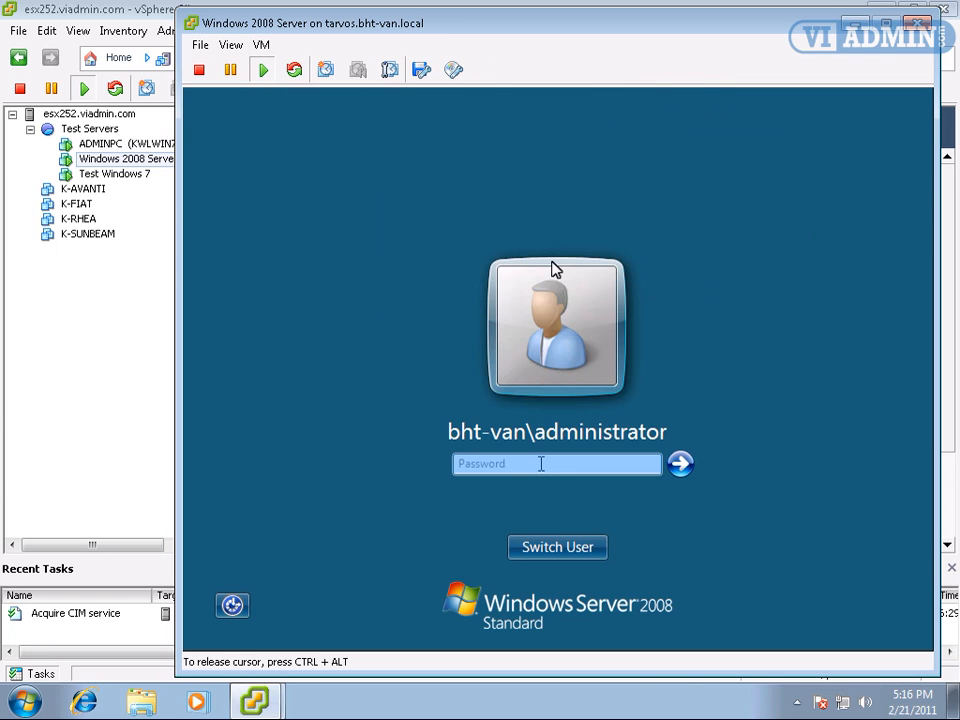
click(541, 465)
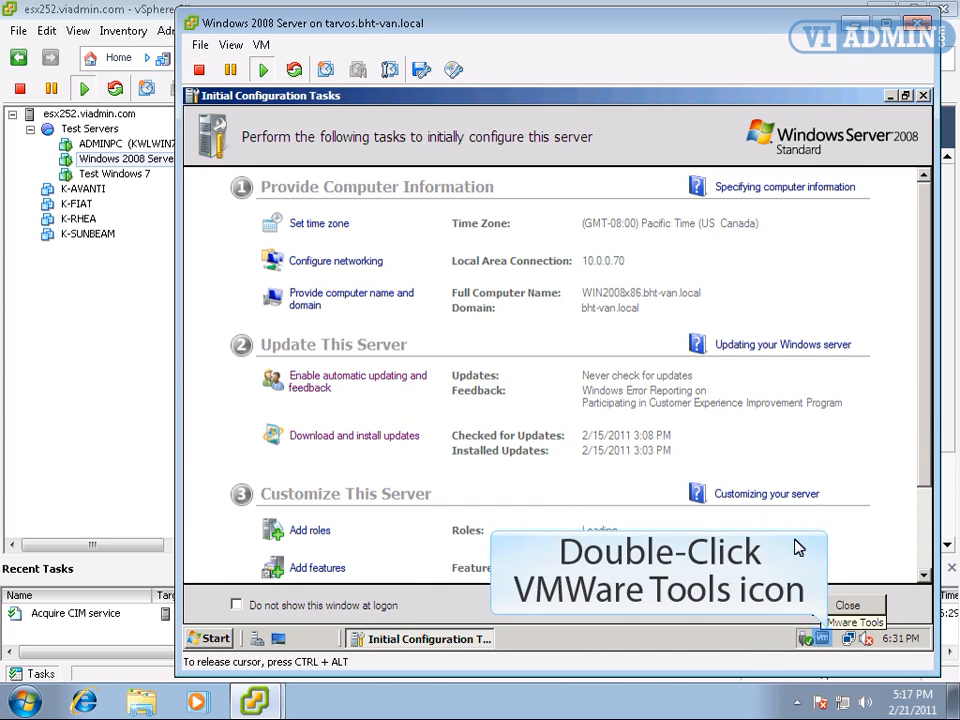
- Open the VMware Tools properties in the guest
right_click(823, 642)
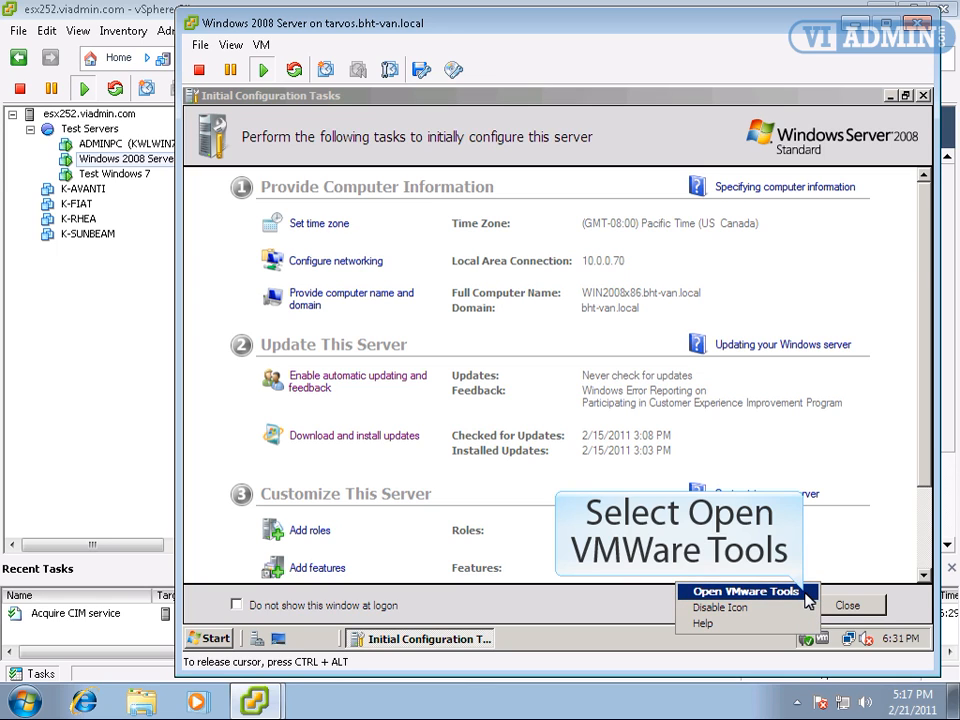
click(806, 592)
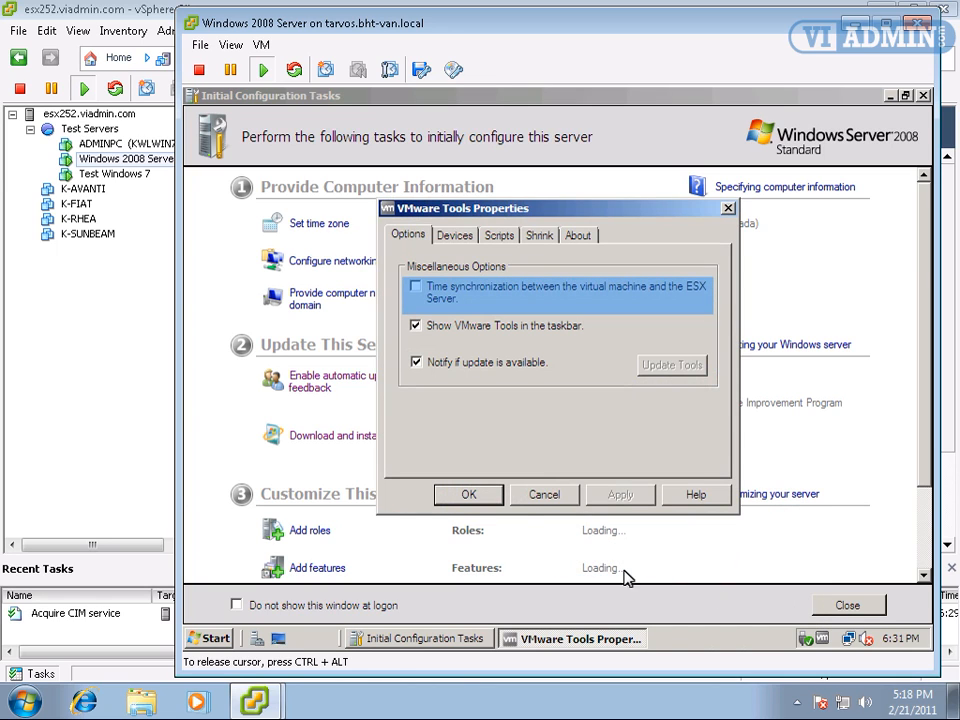